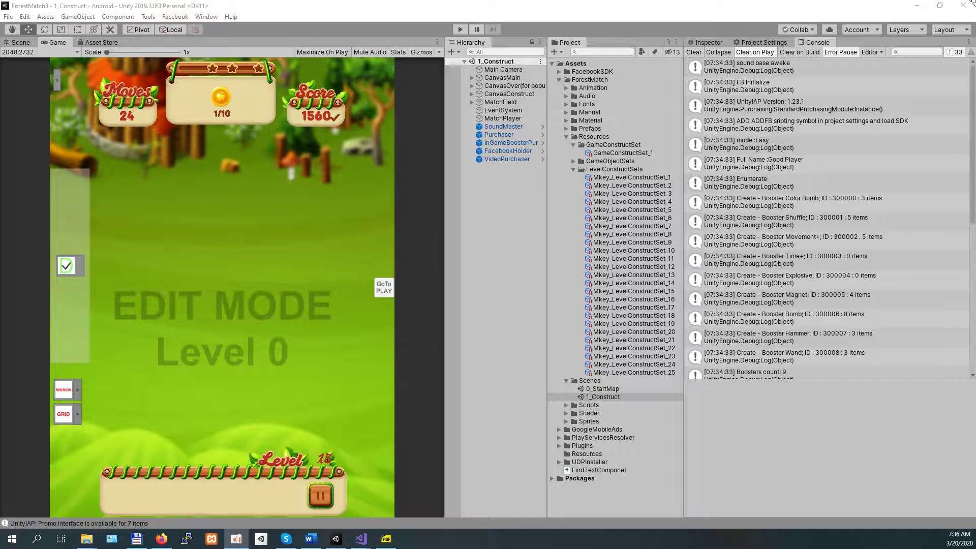
# Run the game, make one clover match on Level 1, and return to edit mode.
pyautogui.click(464, 31)
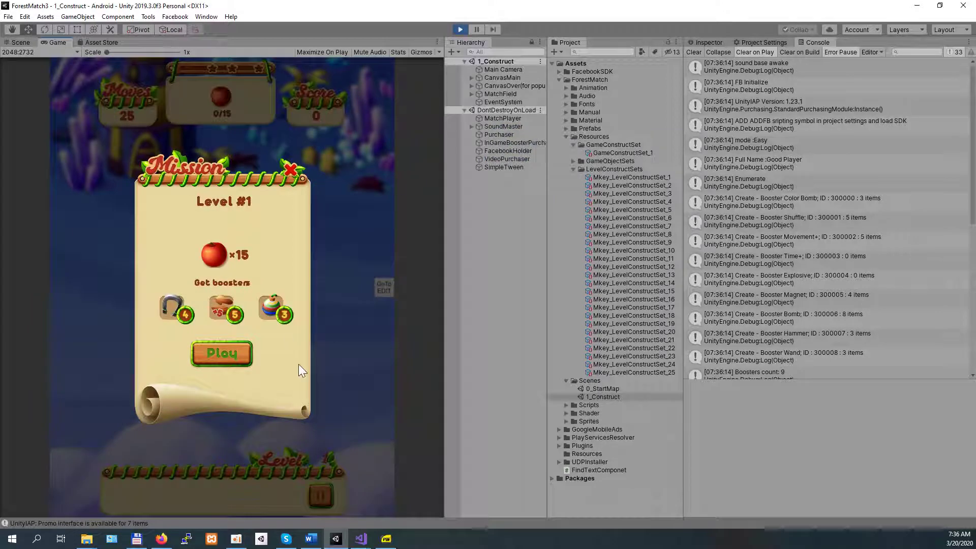
pyautogui.click(215, 358)
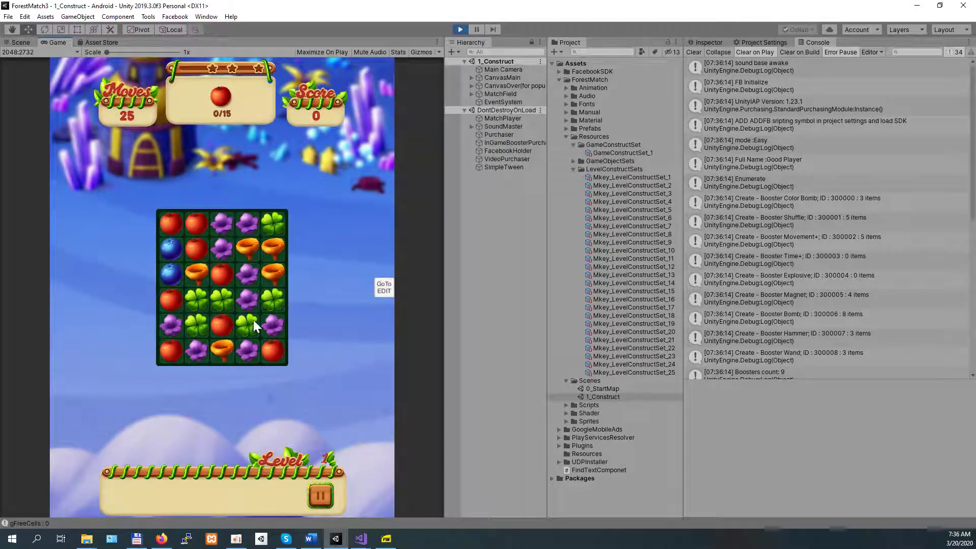
pyautogui.moveTo(253, 320); pyautogui.dragTo(247, 300)
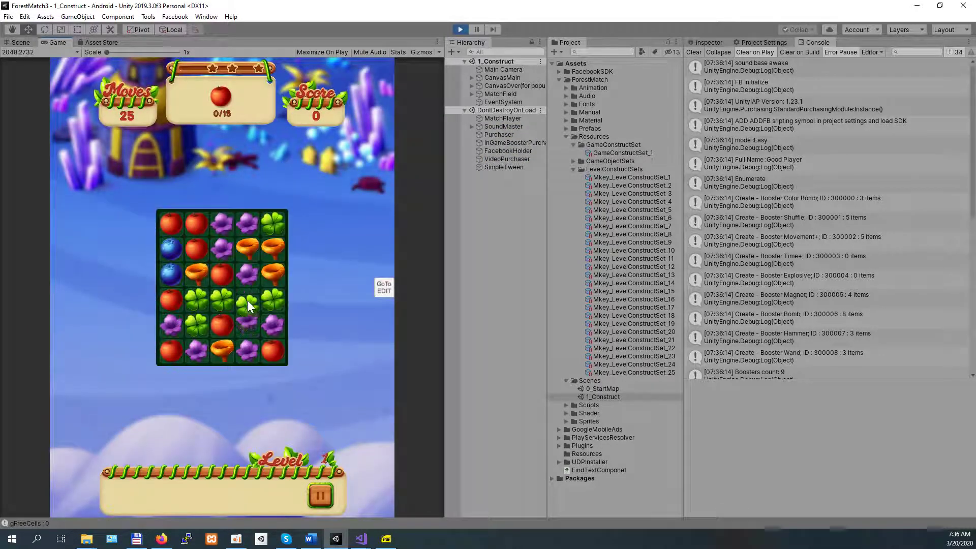
pyautogui.click(384, 287)
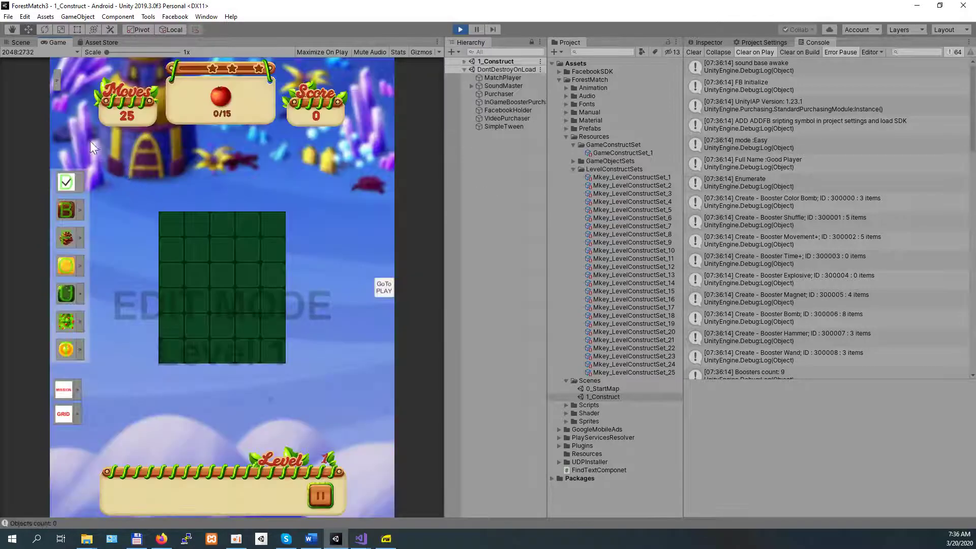
# Load Level 25 from the level selector and insert a new empty Level 26 after it.
pyautogui.click(60, 85)
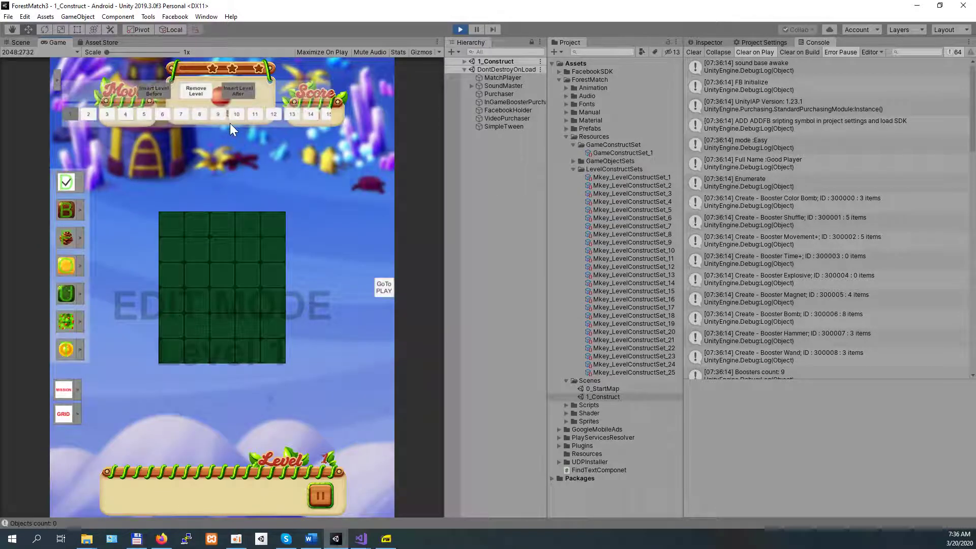
pyautogui.moveTo(230, 123); pyautogui.dragTo(195, 129)
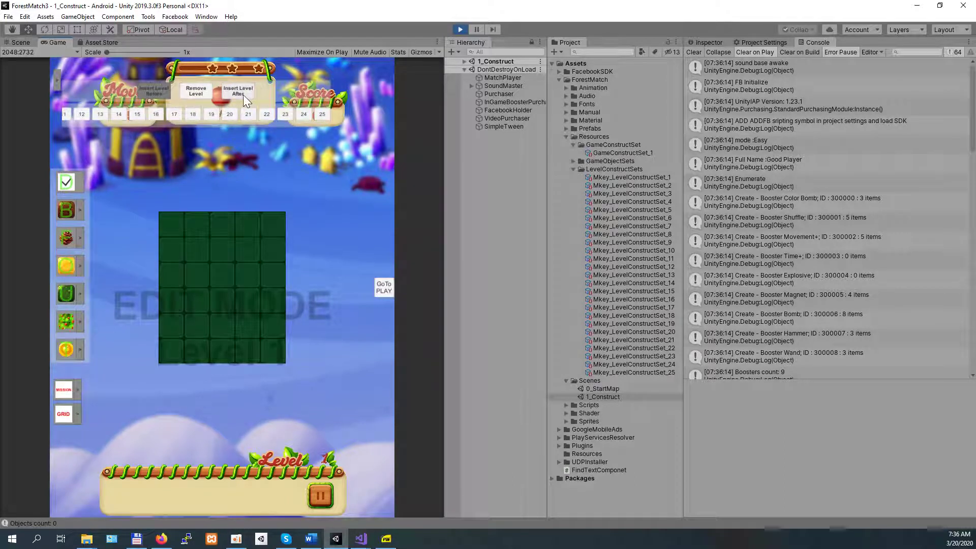
pyautogui.click(322, 114)
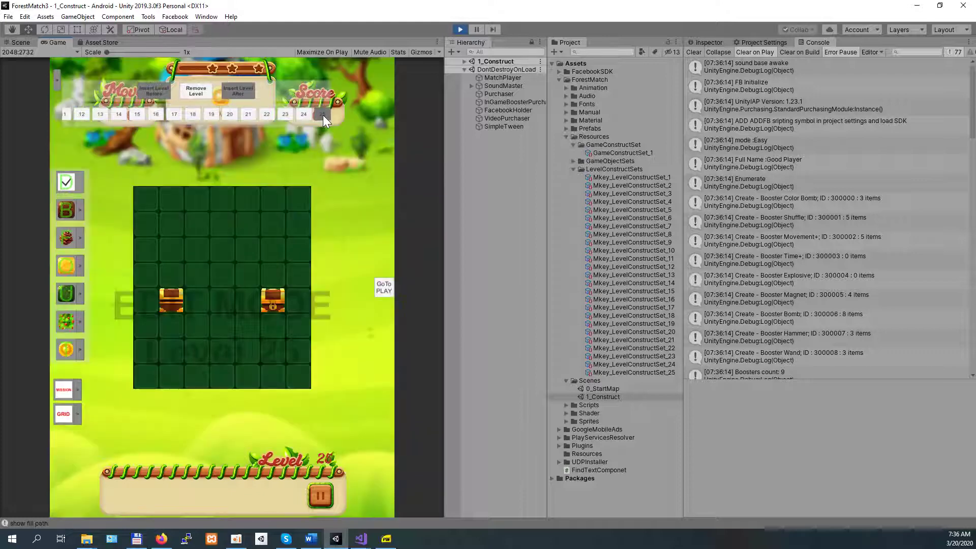
pyautogui.click(231, 93)
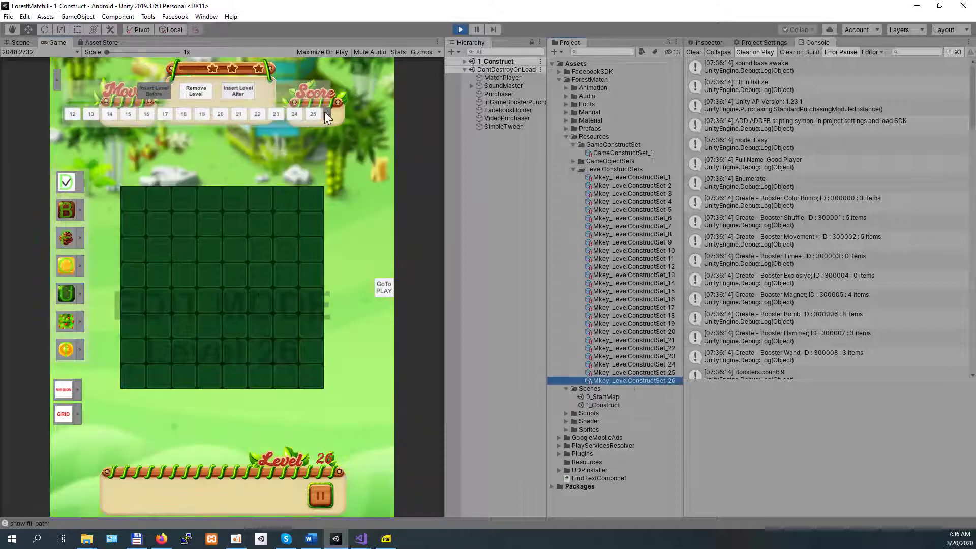
pyautogui.click(661, 374)
# Select Mkey_LevelConstructSet_26, set the grid to 9 rows by 9 columns, and delete the top-left cell.
pyautogui.click(661, 381)
pyautogui.click(78, 414)
pyautogui.moveTo(96, 458); pyautogui.dragTo(203, 454)
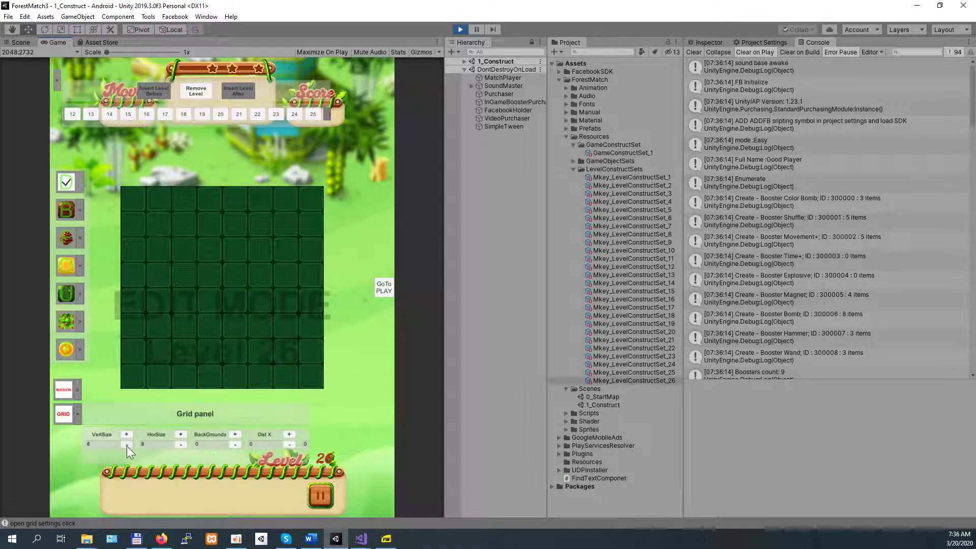
pyautogui.click(126, 445)
pyautogui.click(126, 445)
pyautogui.click(127, 445)
pyautogui.click(124, 435)
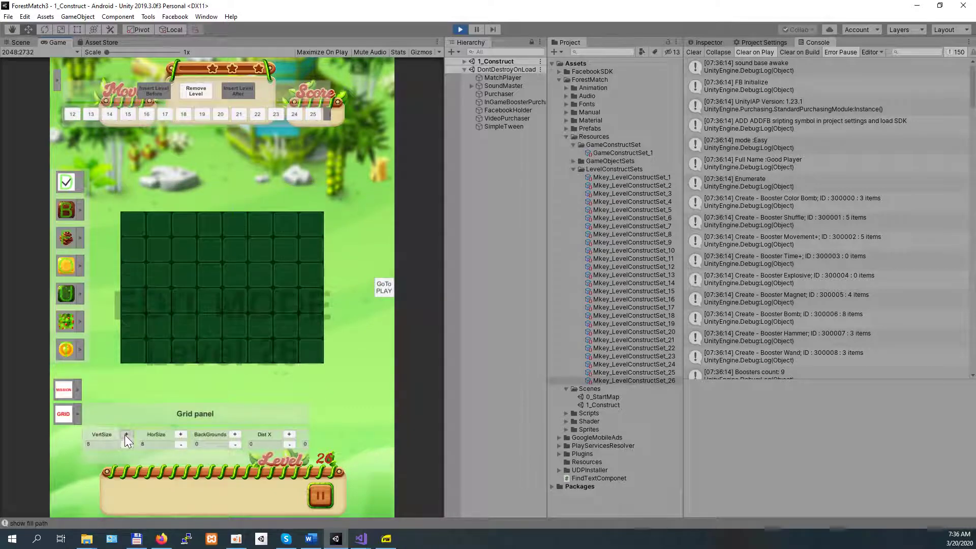
pyautogui.click(124, 435)
pyautogui.click(124, 434)
pyautogui.click(124, 435)
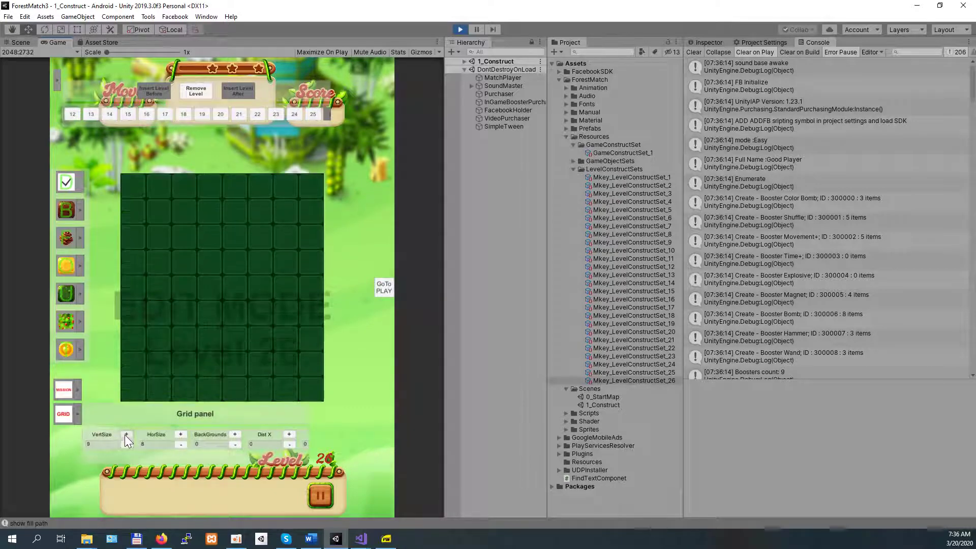
pyautogui.click(182, 434)
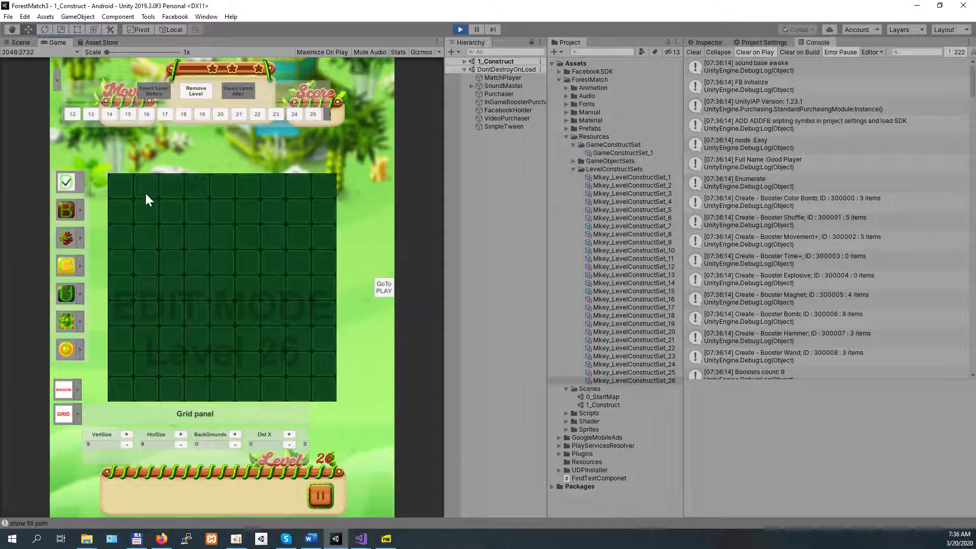
pyautogui.click(118, 185)
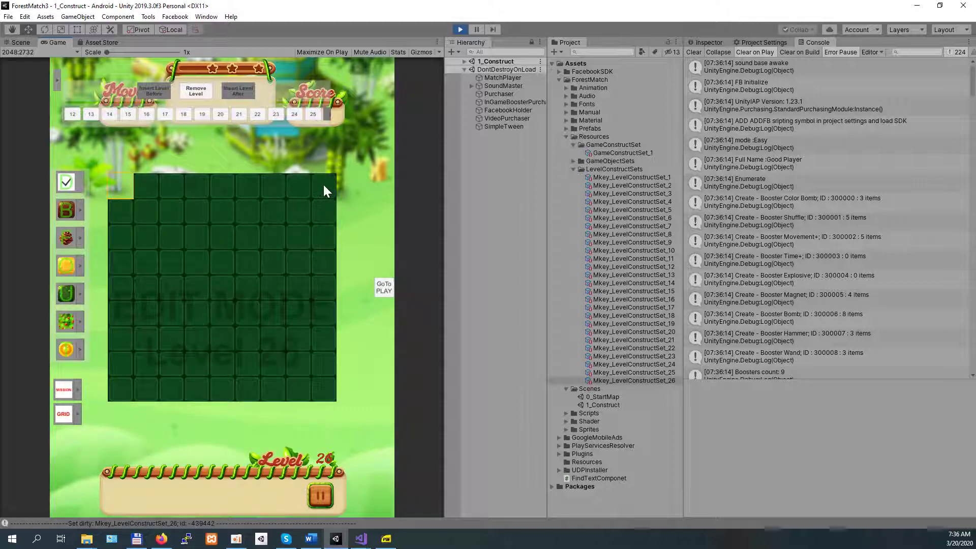
# Restore the top-left cell and cut a V-shaped notch into the top middle of the board.
pyautogui.click(323, 185)
pyautogui.click(135, 190)
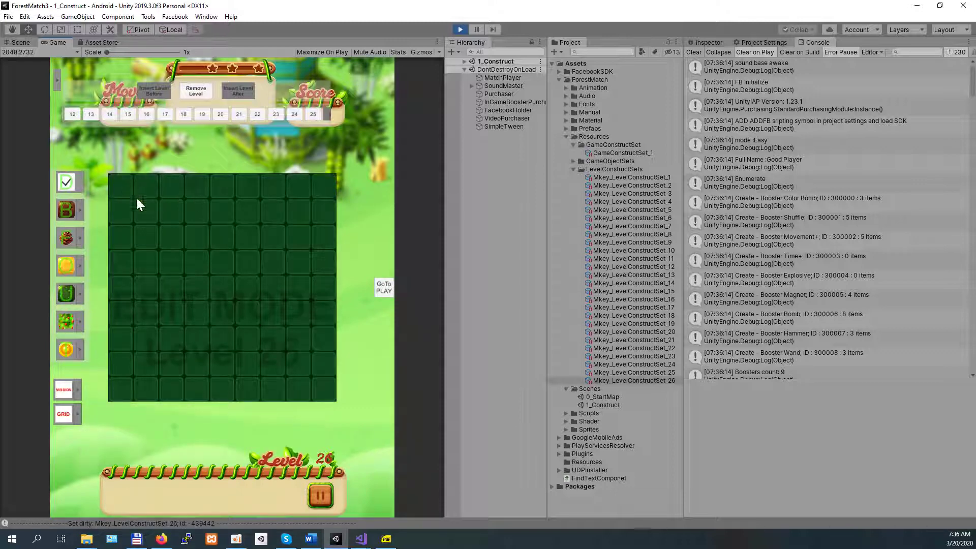
pyautogui.click(208, 191)
pyautogui.click(219, 187)
pyautogui.click(246, 190)
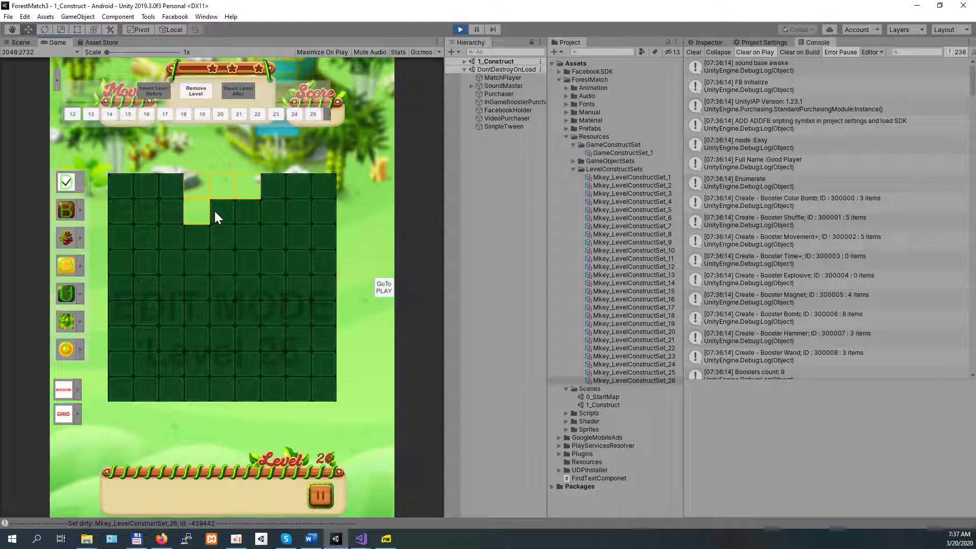
pyautogui.click(224, 213)
pyautogui.click(249, 216)
pyautogui.click(222, 238)
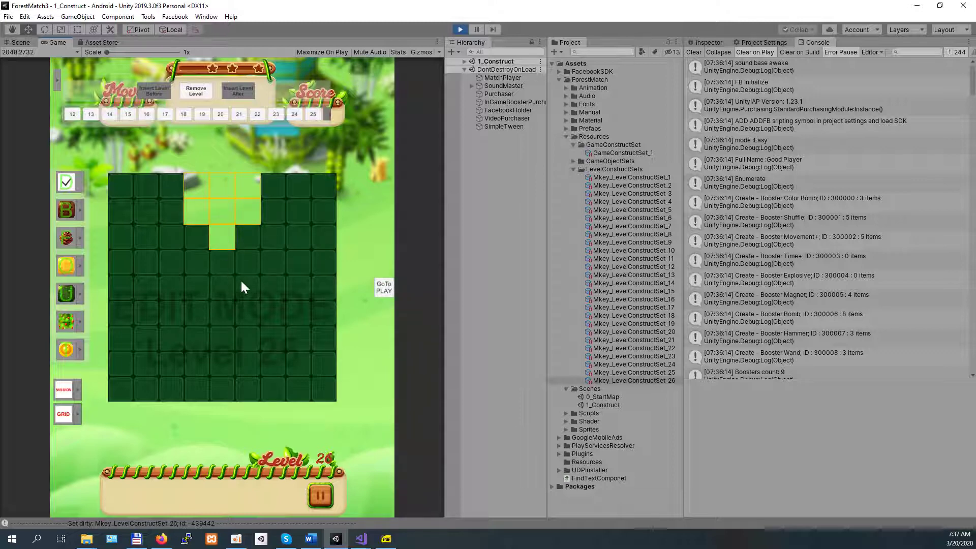
# Remove the bottom-right corner cell and several cells along the left and right edges.
pyautogui.click(321, 388)
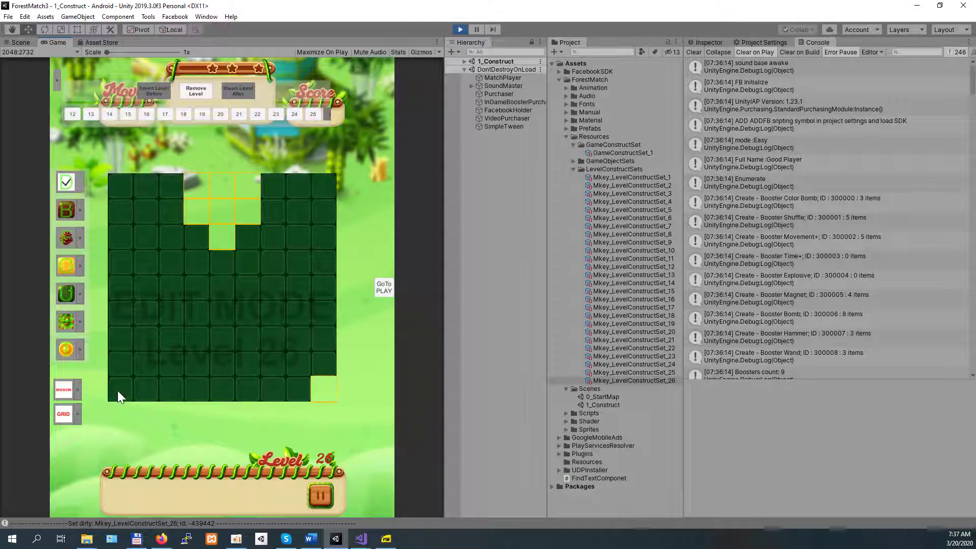
pyautogui.click(121, 286)
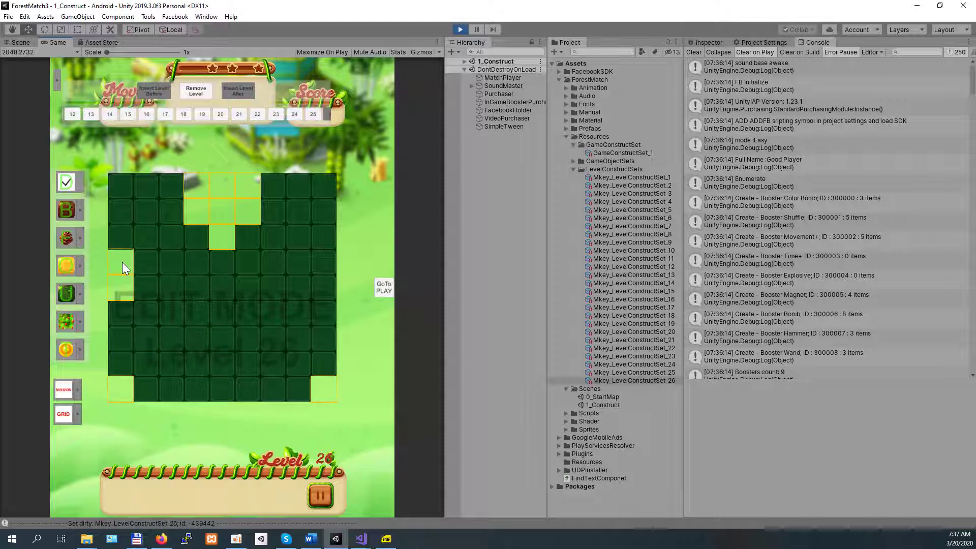
pyautogui.click(122, 262)
pyautogui.click(331, 261)
pyautogui.click(326, 287)
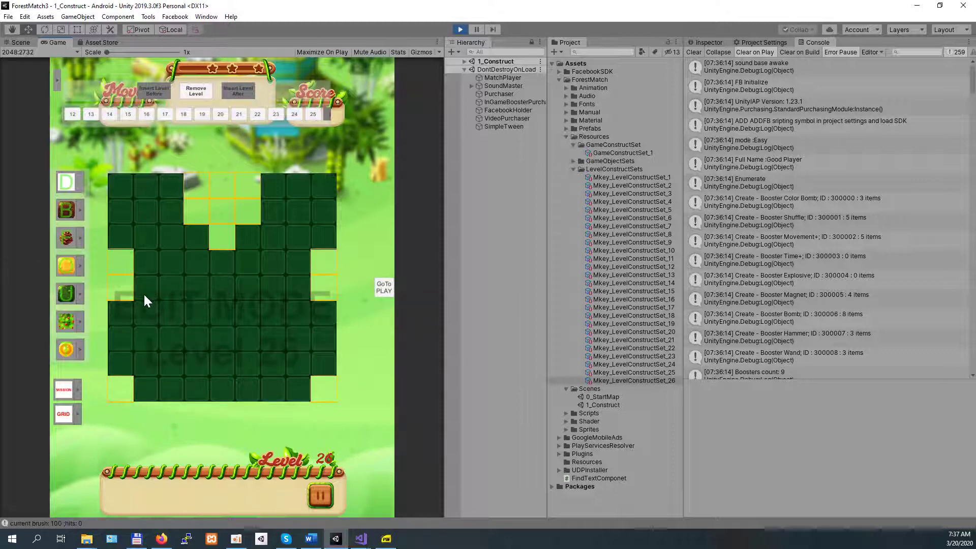
# Try rock blocks on the row 6 edge cells, then remove them again.
pyautogui.click(121, 316)
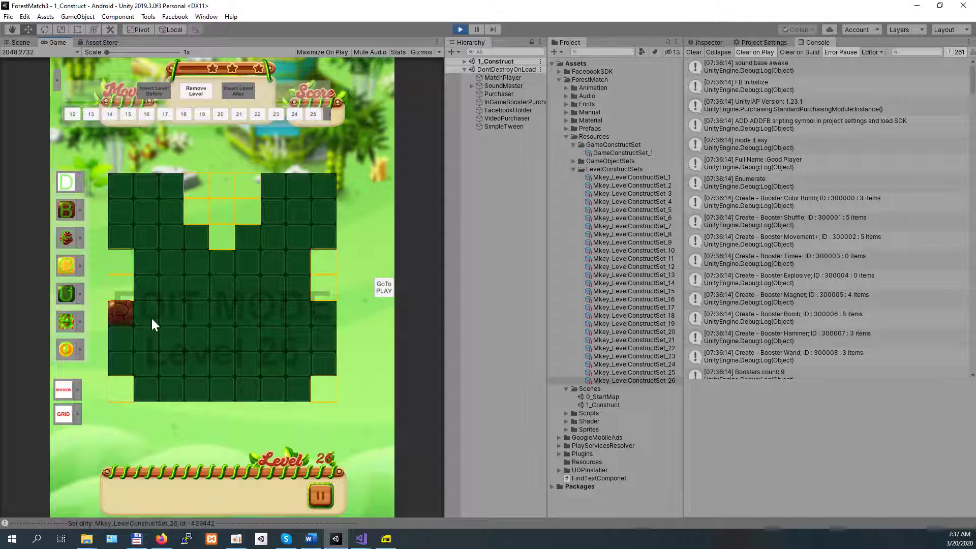
pyautogui.click(300, 318)
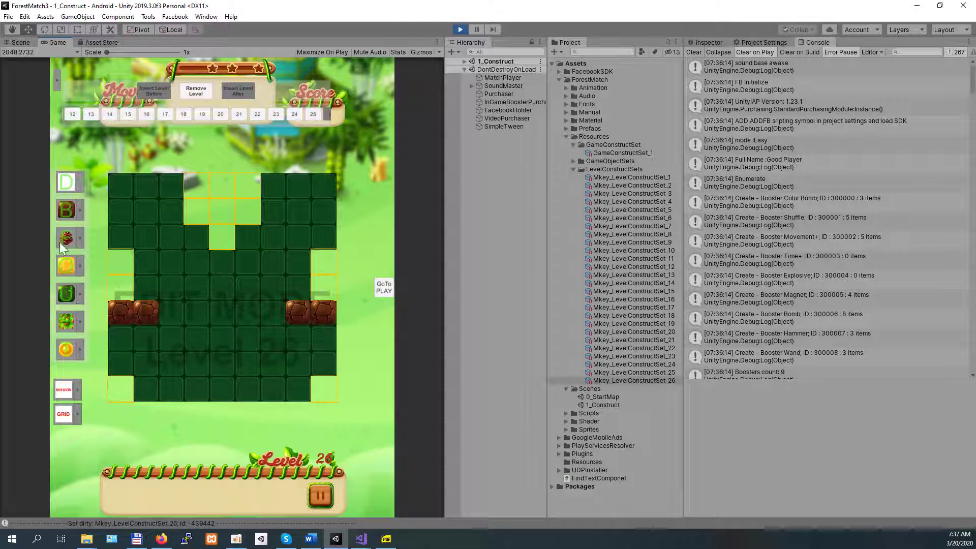
pyautogui.click(80, 210)
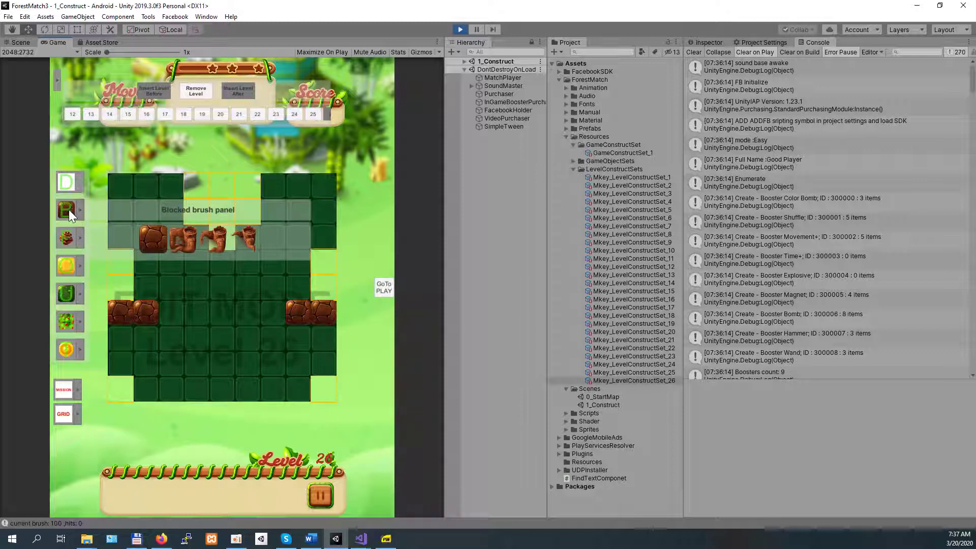
pyautogui.click(148, 308)
pyautogui.click(129, 317)
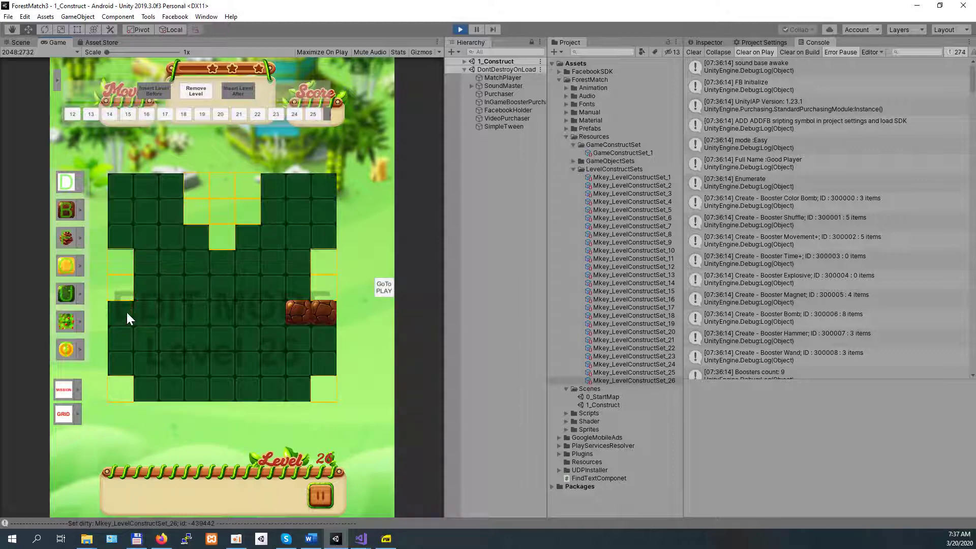
pyautogui.click(294, 316)
# Place stump blockers on both edge columns and a few inner cells, removing one extra.
pyautogui.click(81, 211)
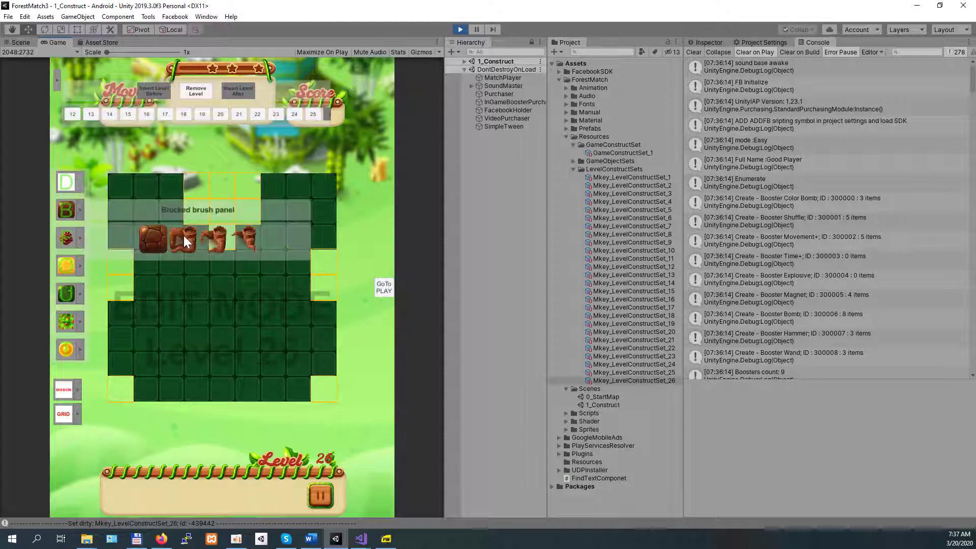
pyautogui.click(201, 239)
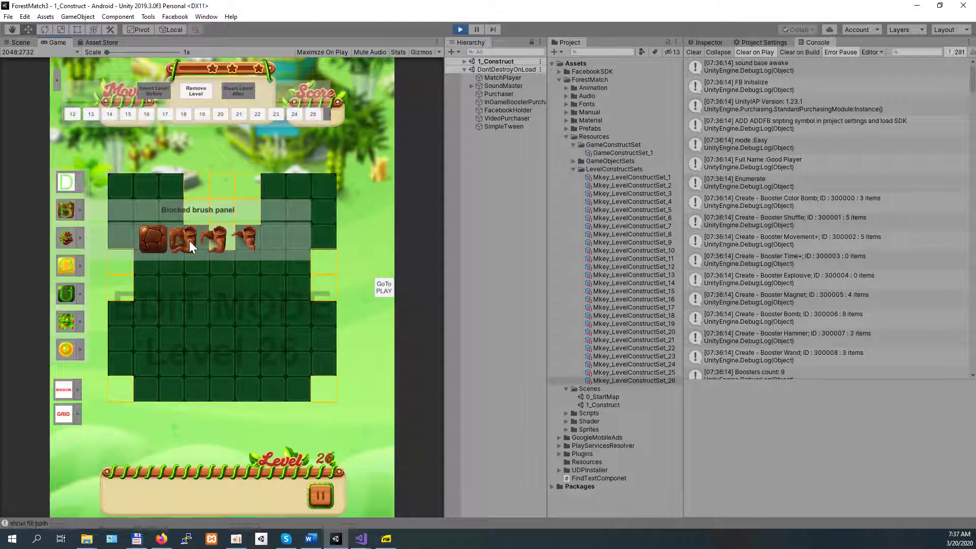
pyautogui.click(81, 210)
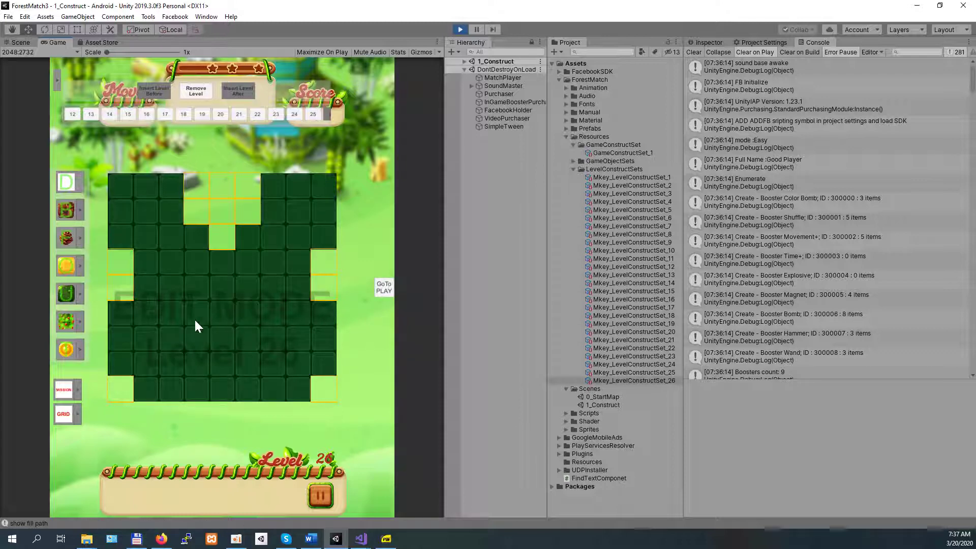
pyautogui.click(120, 312)
pyautogui.click(331, 319)
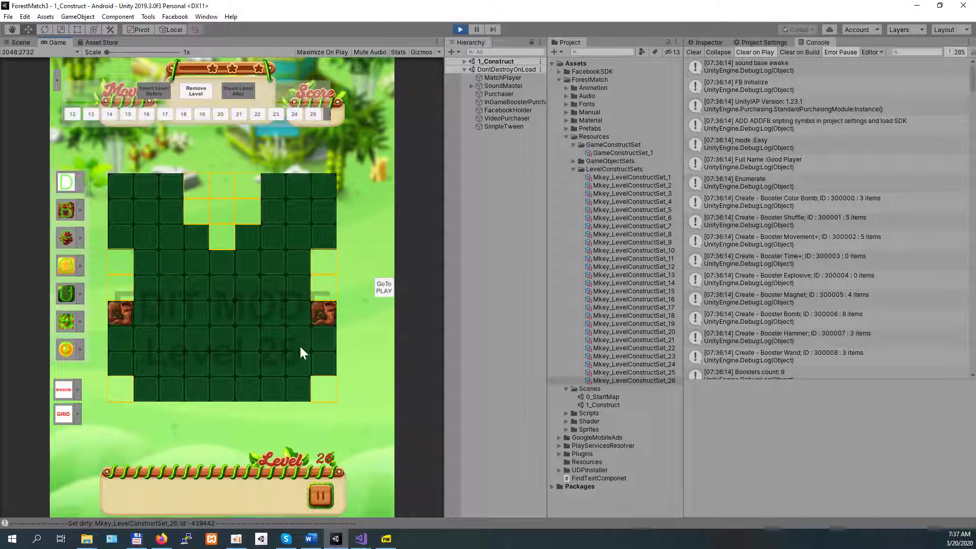
pyautogui.click(300, 287)
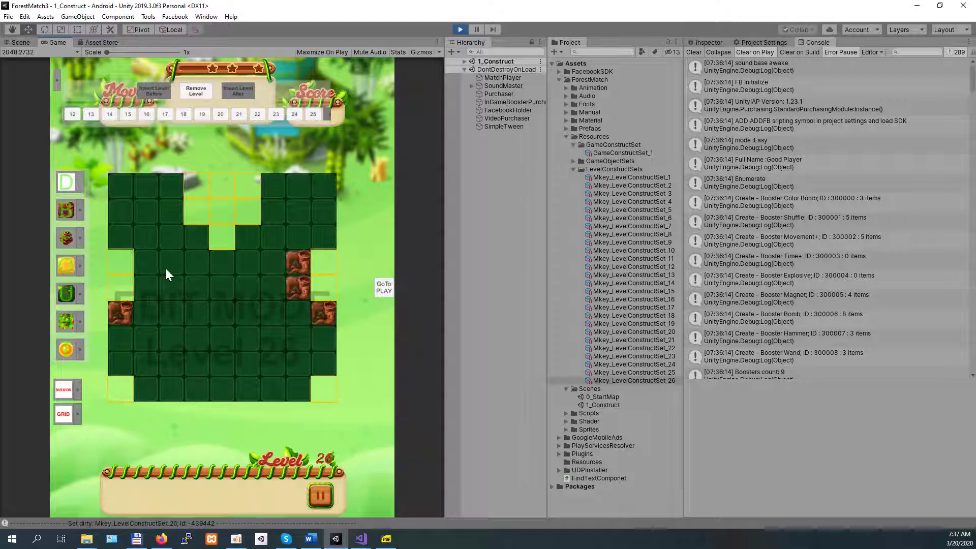
pyautogui.click(147, 263)
pyautogui.click(170, 286)
pyautogui.click(155, 291)
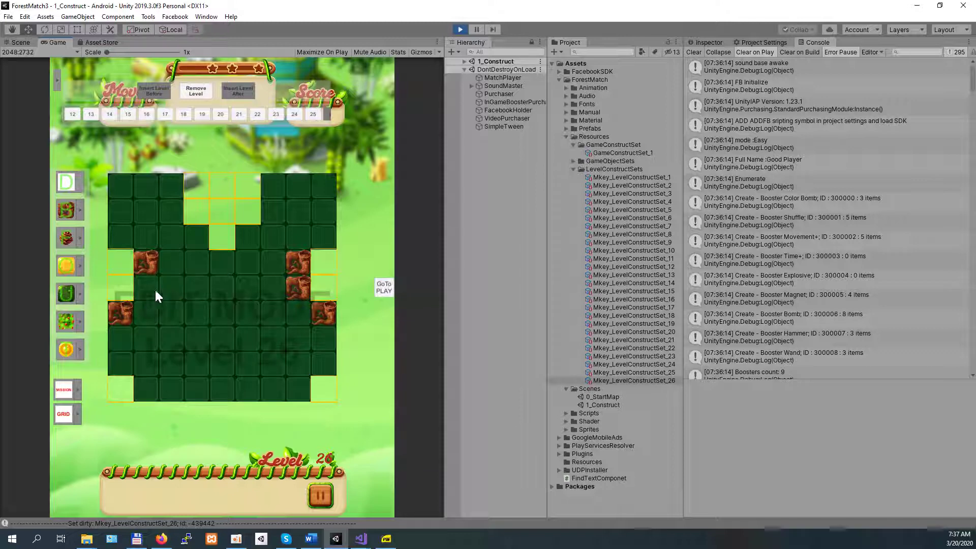
# Drop pine cone falling pieces into two top-row cells, one on each side of the notch.
pyautogui.click(82, 237)
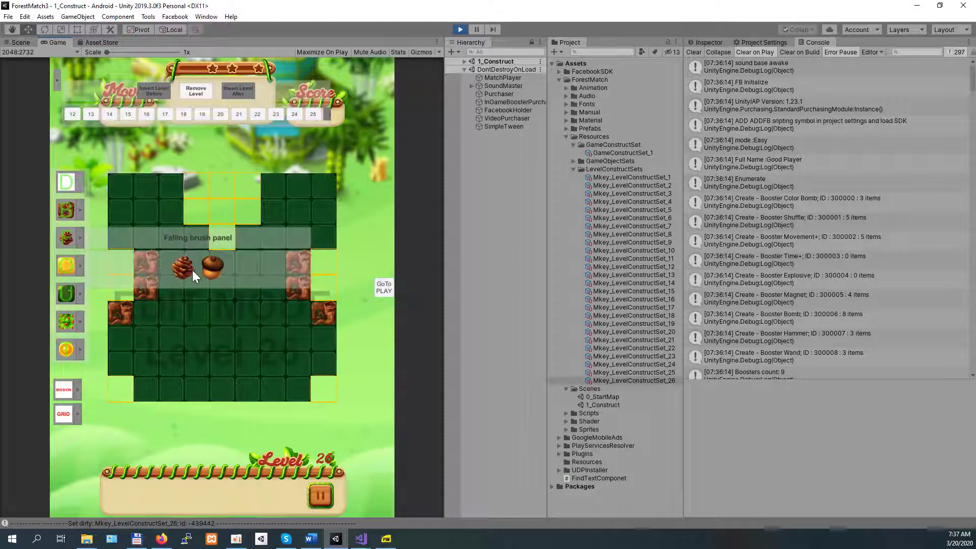
pyautogui.click(82, 238)
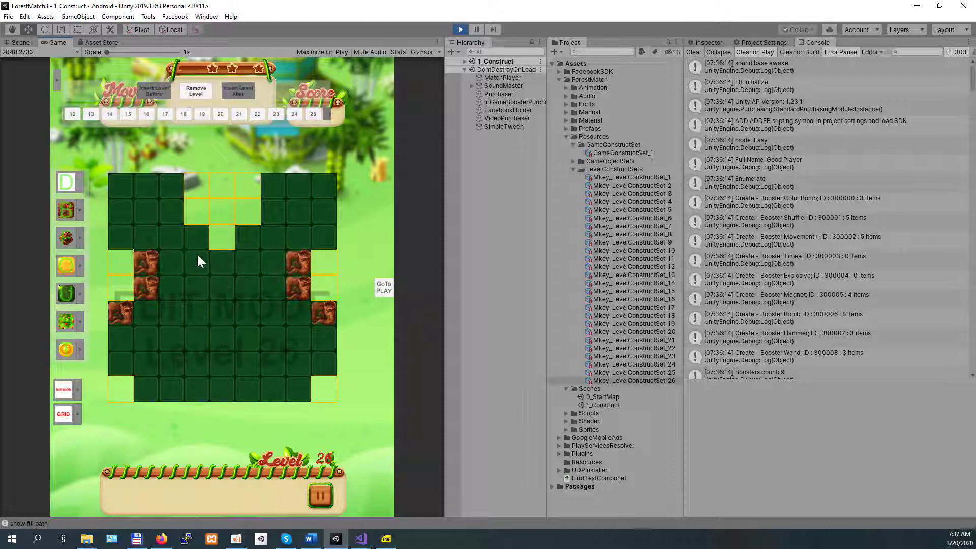
pyautogui.click(277, 183)
pyautogui.click(166, 184)
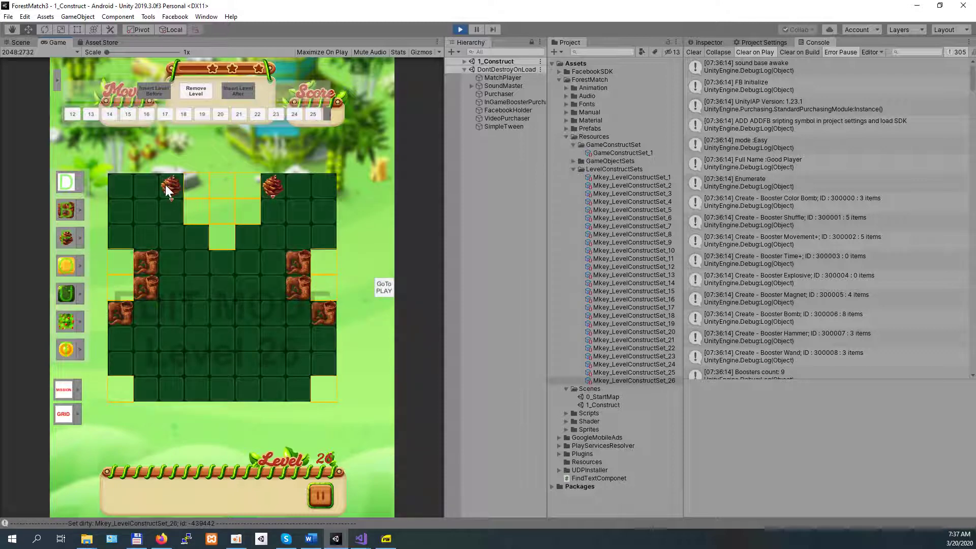
pyautogui.click(69, 266)
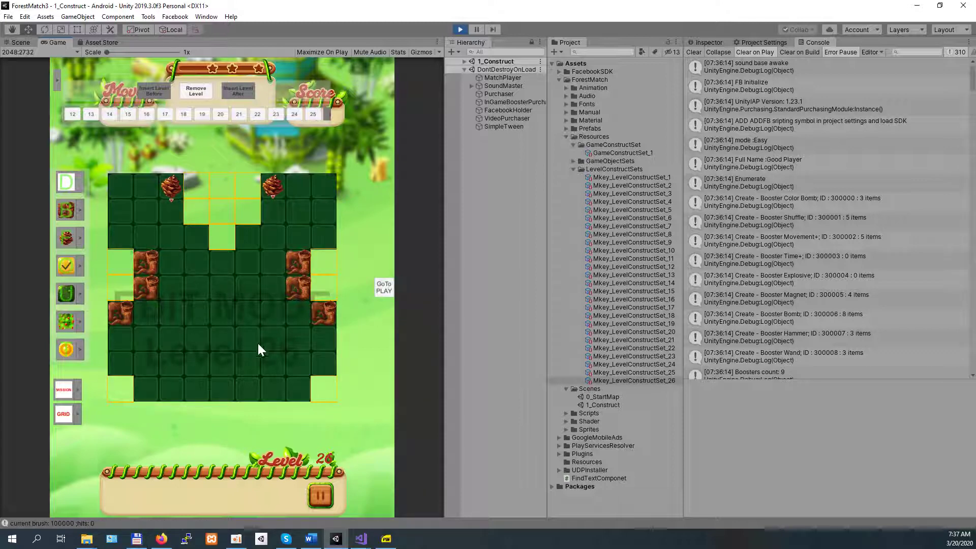
# Put green lattice overlays on the two cells directly beneath the pine cones.
pyautogui.click(216, 334)
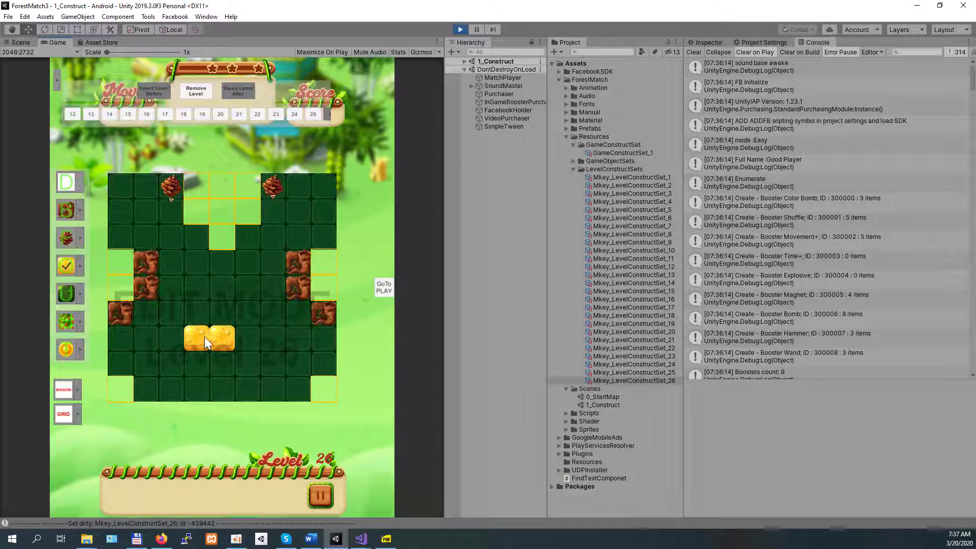
pyautogui.click(81, 265)
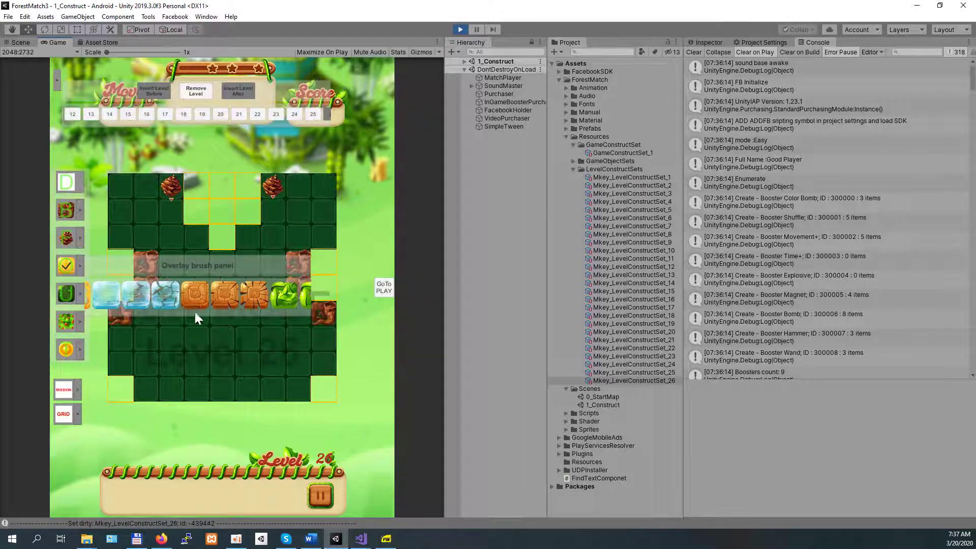
pyautogui.moveTo(184, 319); pyautogui.dragTo(106, 317)
pyautogui.click(223, 299)
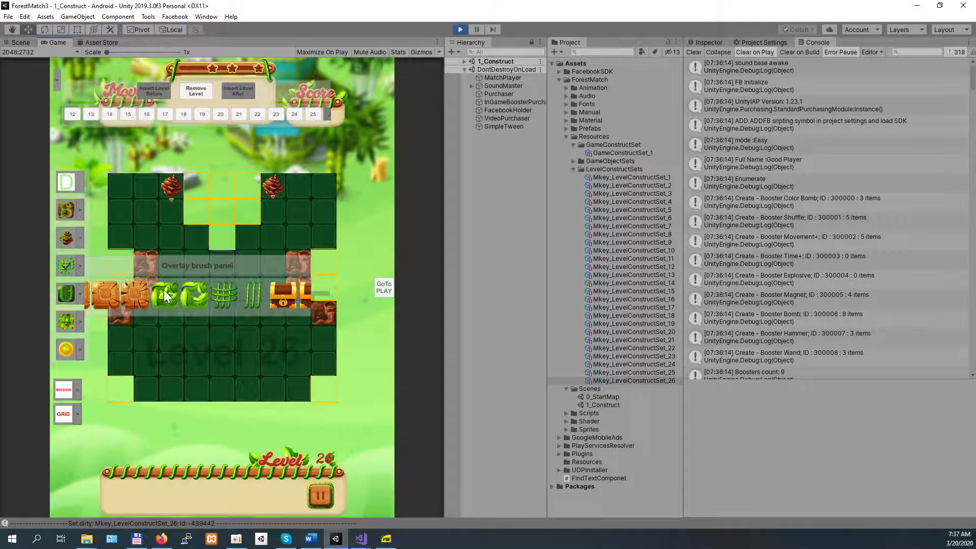
pyautogui.click(80, 264)
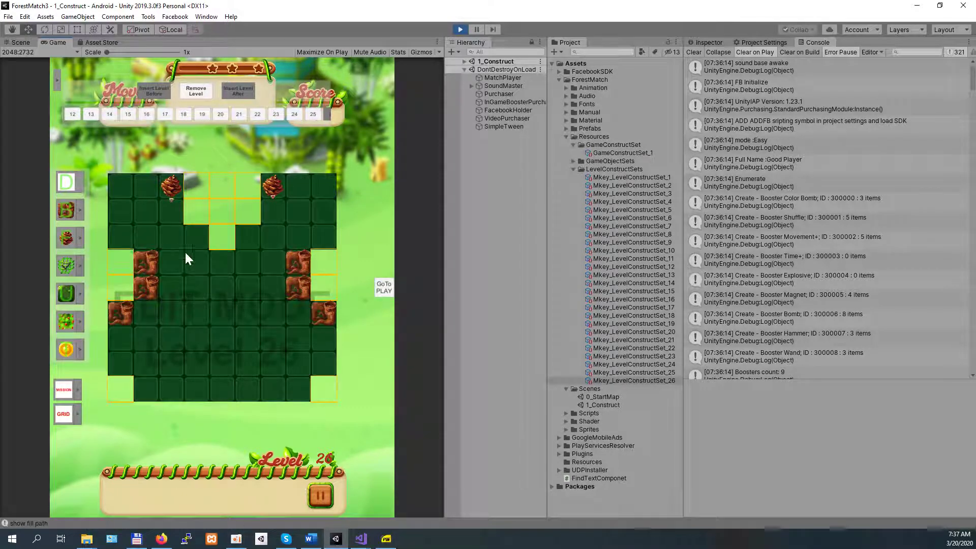
pyautogui.click(172, 211)
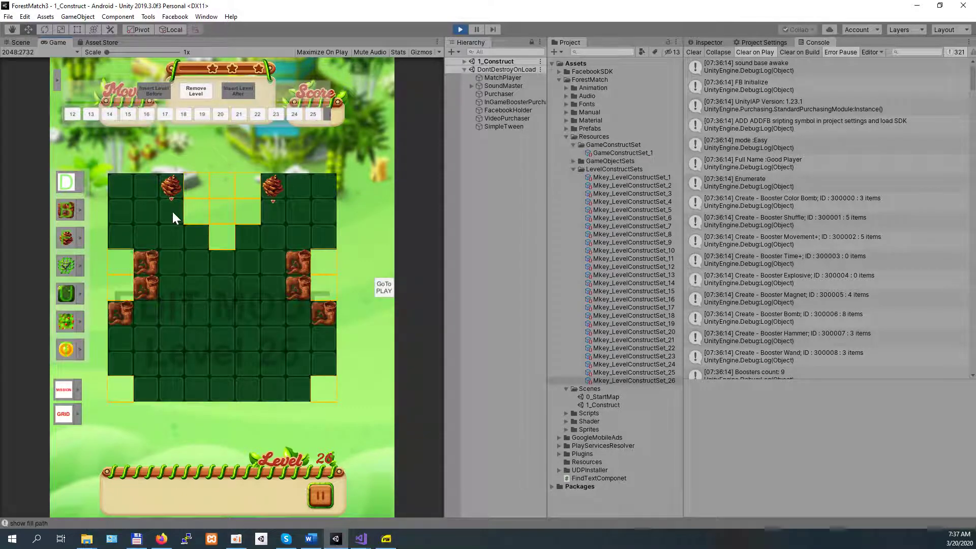
pyautogui.click(281, 212)
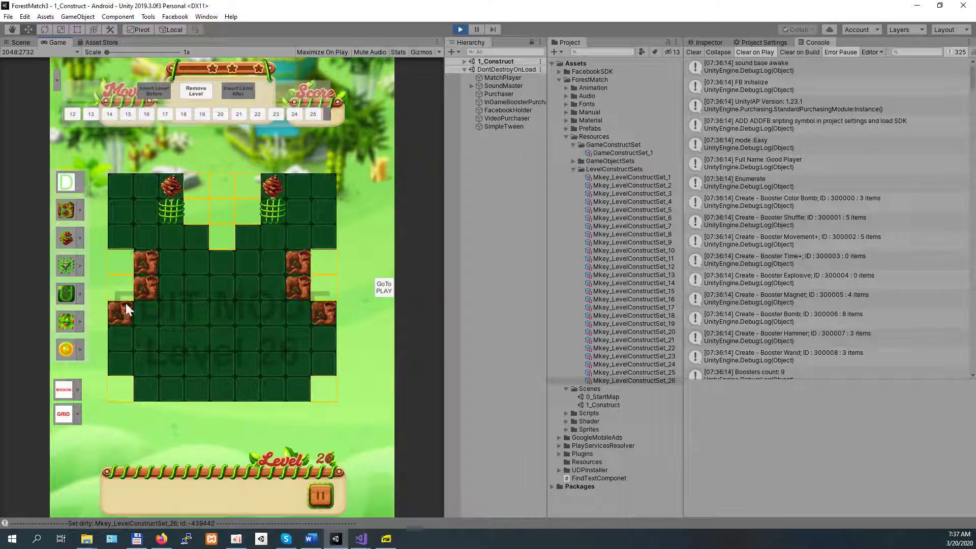
pyautogui.click(80, 292)
# Paint light-green grass underlay tiles along the eighth row of the board.
pyautogui.click(212, 329)
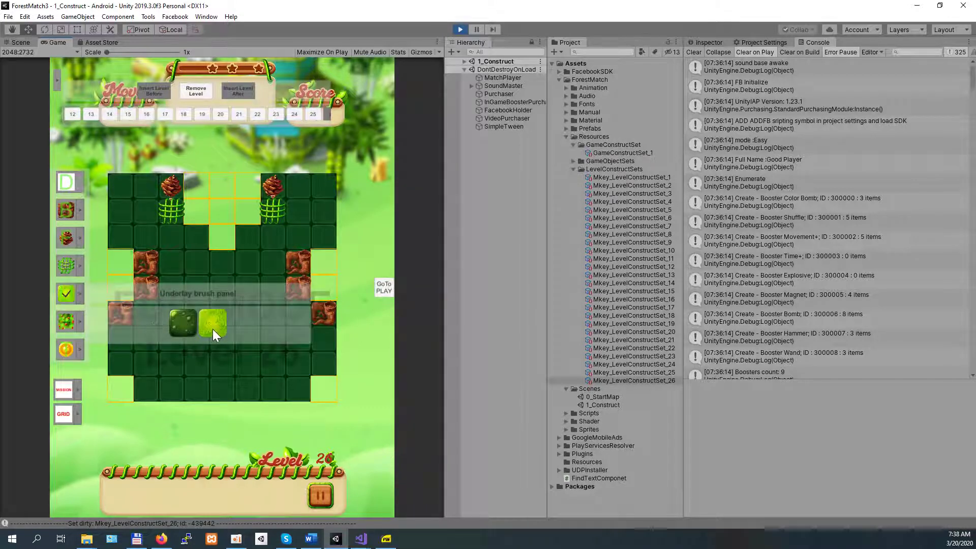
pyautogui.click(79, 296)
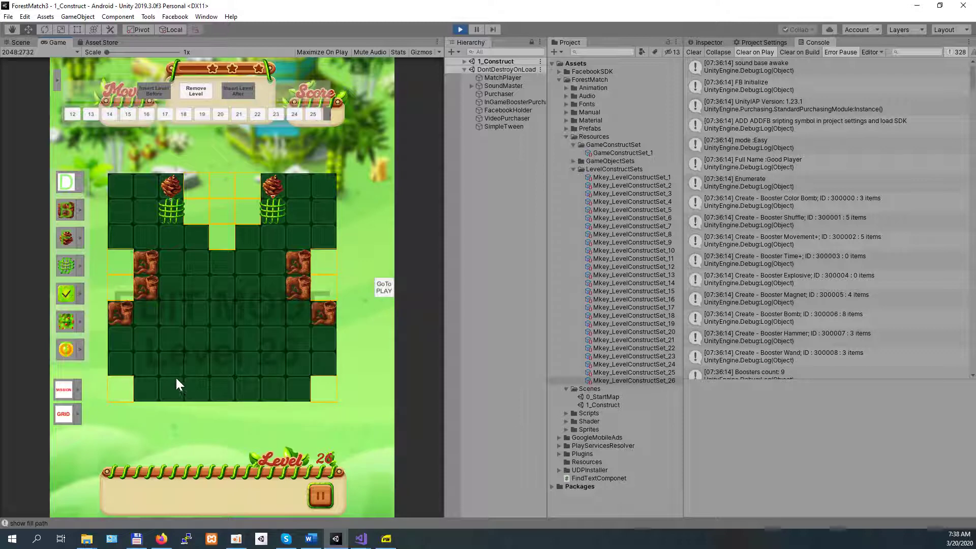
pyautogui.moveTo(181, 370); pyautogui.dragTo(249, 368)
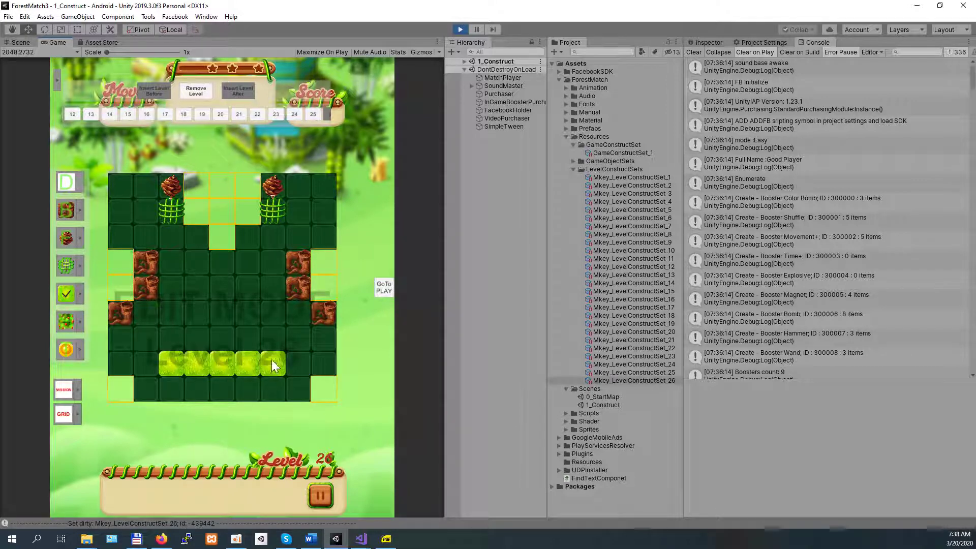
# Place a gold coin treasure near the board centre and hide the level list.
pyautogui.click(80, 349)
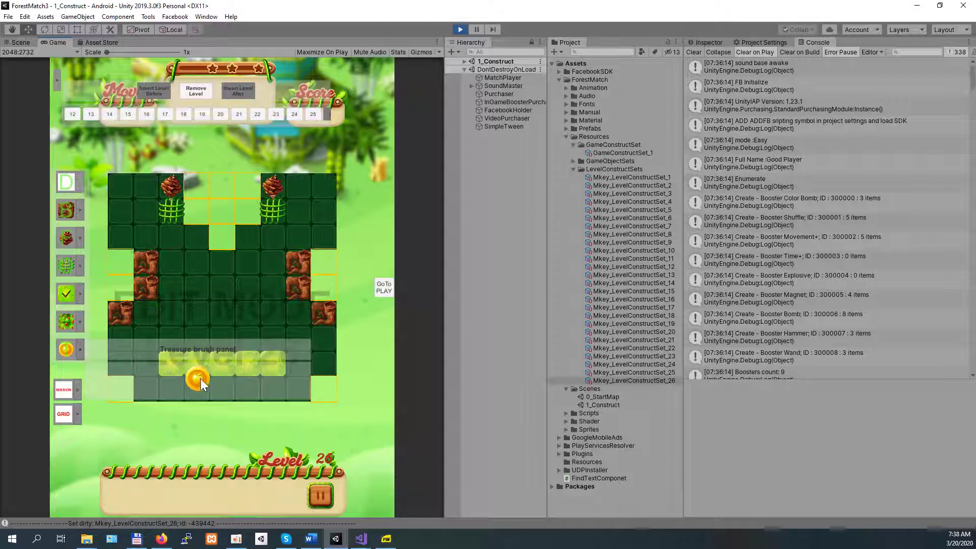
pyautogui.click(62, 352)
pyautogui.click(81, 350)
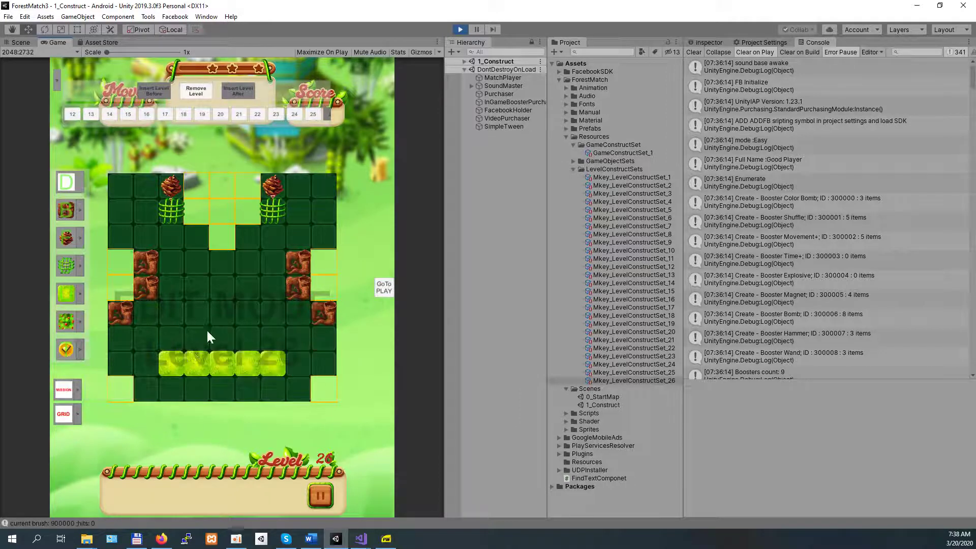
pyautogui.click(221, 289)
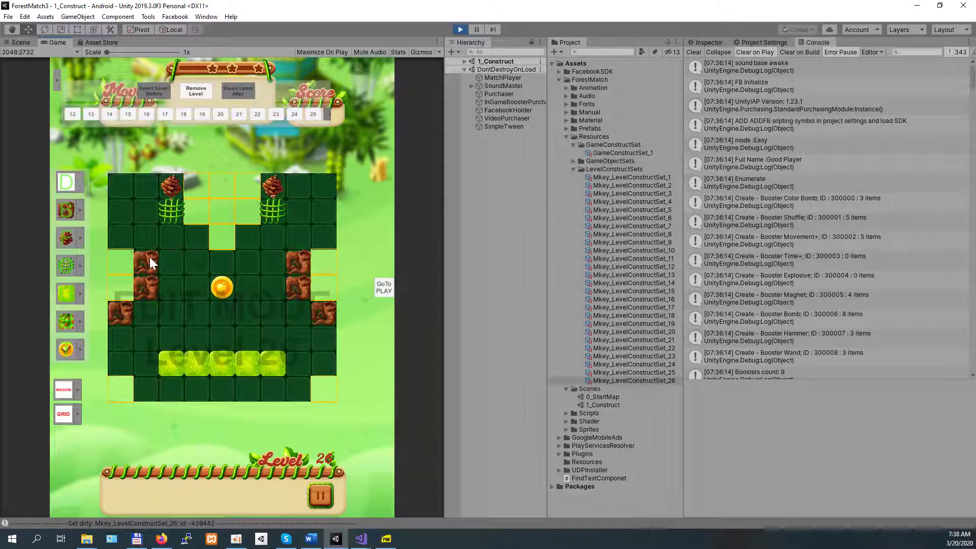
pyautogui.click(56, 76)
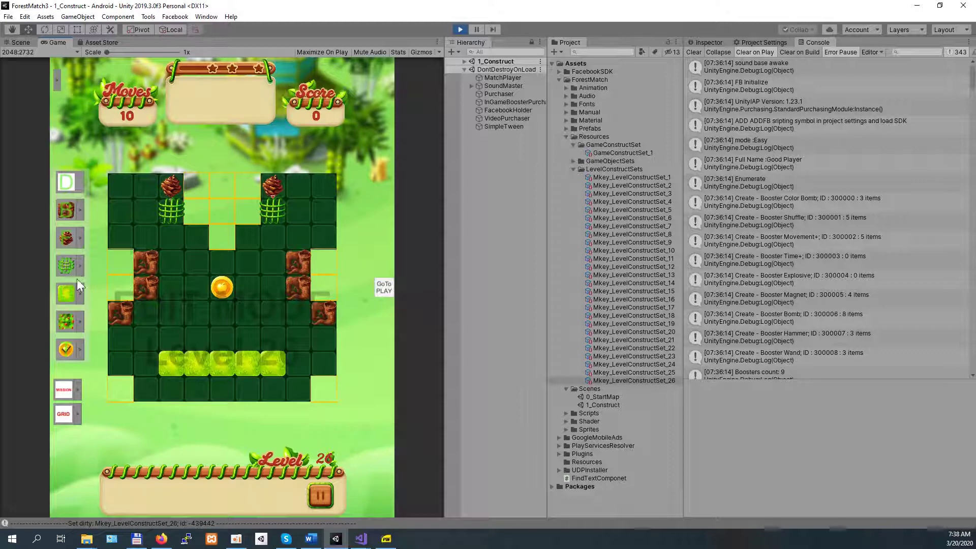
# Paint a treasure chest overlay onto the board's centre cell.
pyautogui.click(80, 267)
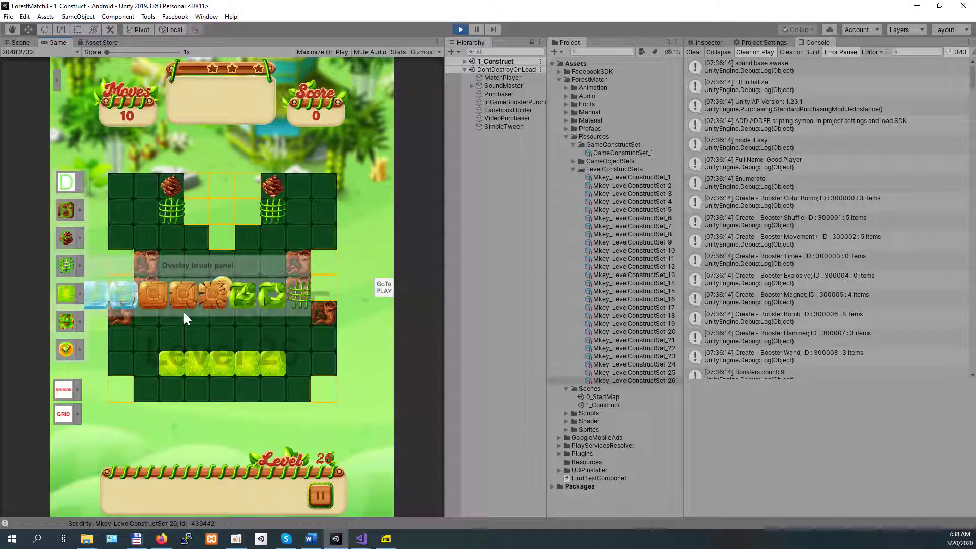
pyautogui.moveTo(204, 315); pyautogui.dragTo(136, 314)
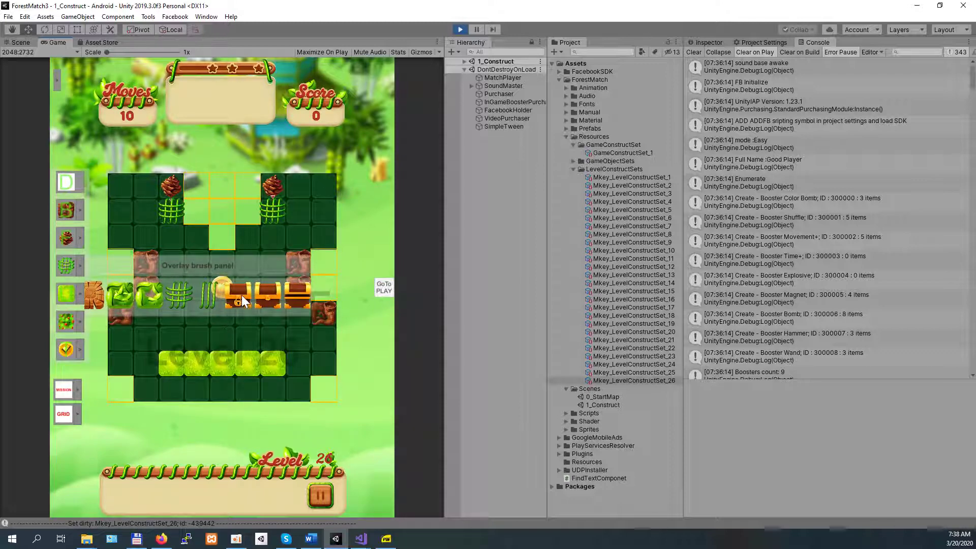
pyautogui.click(244, 297)
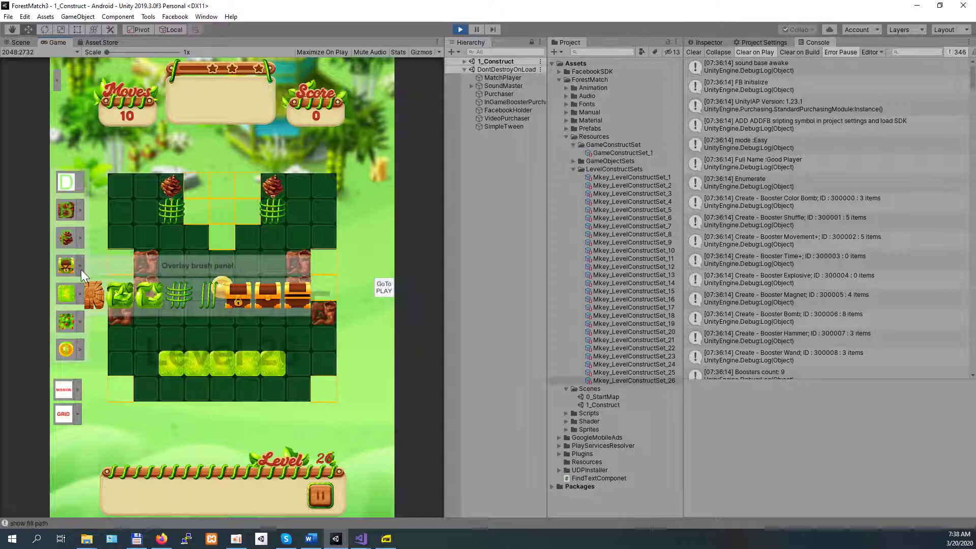
pyautogui.click(81, 270)
pyautogui.click(220, 288)
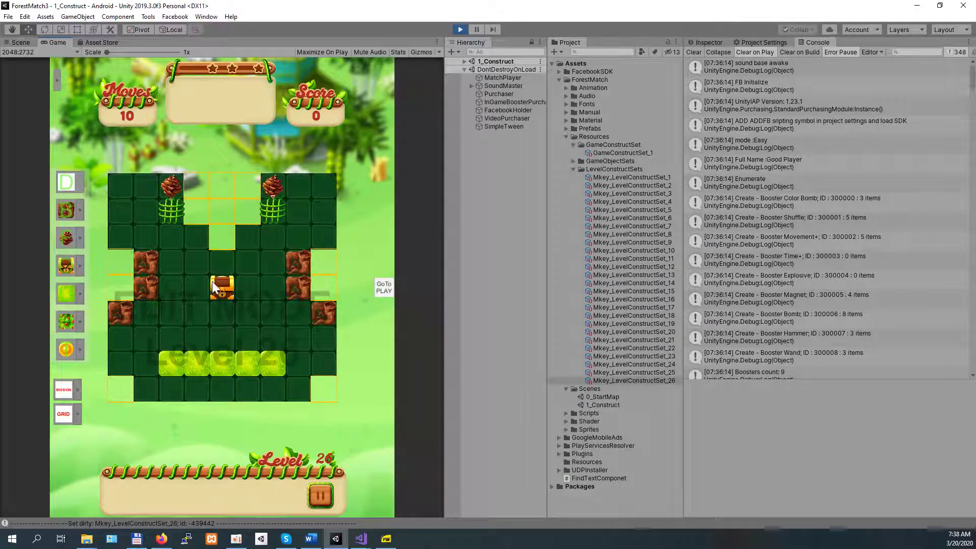
pyautogui.click(78, 389)
pyautogui.moveTo(98, 440)
pyautogui.mouseDown()
pyautogui.moveTo(337, 440)
pyautogui.moveTo(157, 410)
pyautogui.mouseUp()
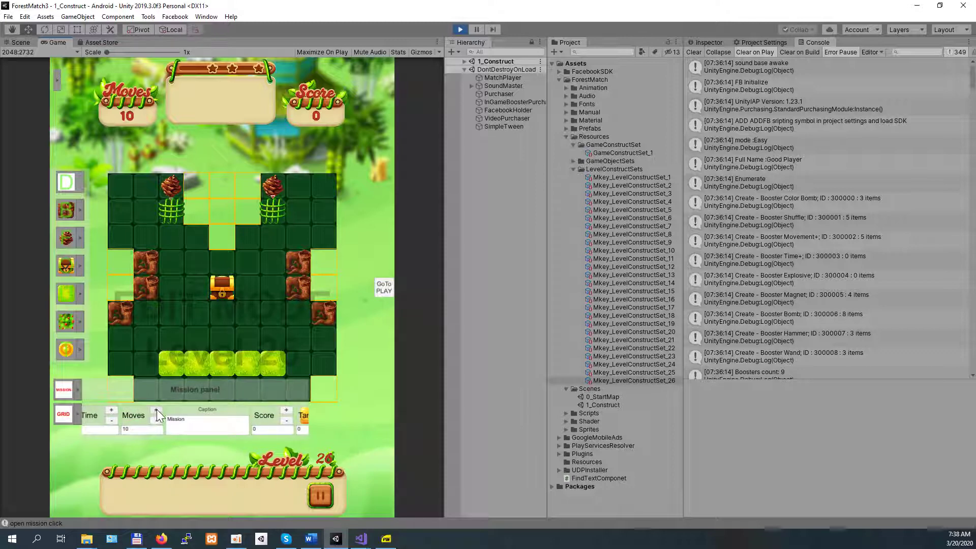
# Raise the move limit to 25 and set the score goal to 750.
pyautogui.click(160, 408)
pyautogui.click(160, 408)
pyautogui.click(160, 408)
pyautogui.click(160, 408)
pyautogui.click(160, 408)
pyautogui.click(160, 408)
pyautogui.click(160, 408)
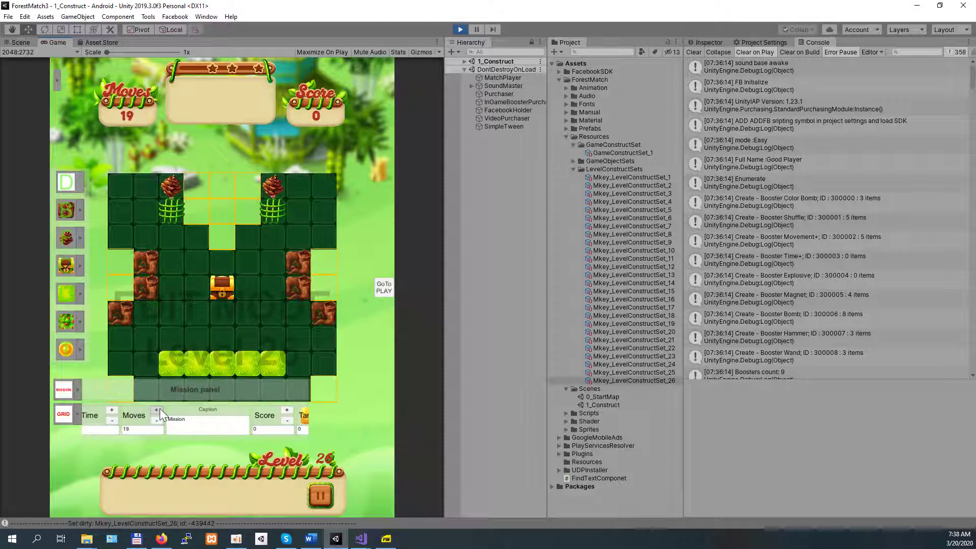
pyautogui.click(160, 408)
pyautogui.click(160, 409)
pyautogui.click(160, 408)
pyautogui.click(160, 408)
pyautogui.click(159, 408)
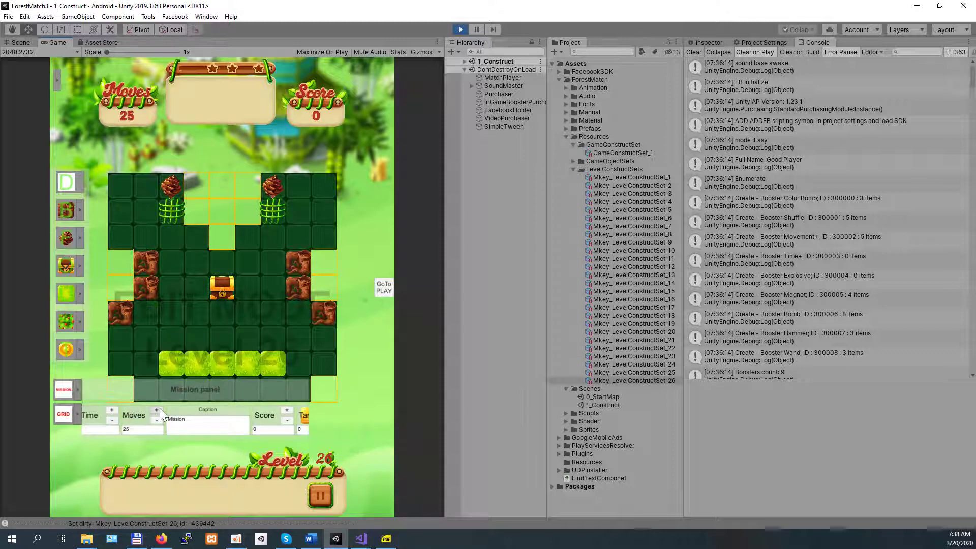
pyautogui.moveTo(183, 435); pyautogui.dragTo(99, 446)
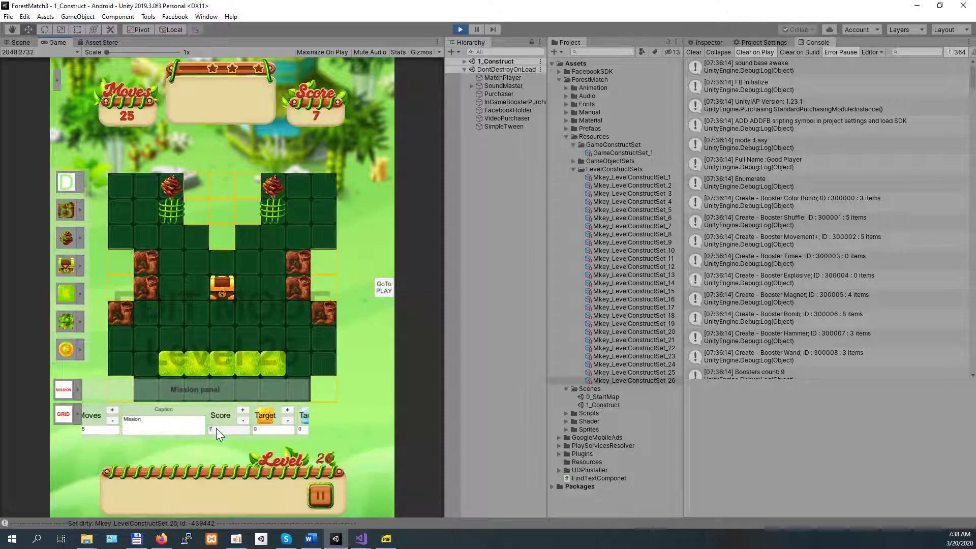
pyautogui.write('750')
pyautogui.moveTo(216, 441); pyautogui.dragTo(145, 444)
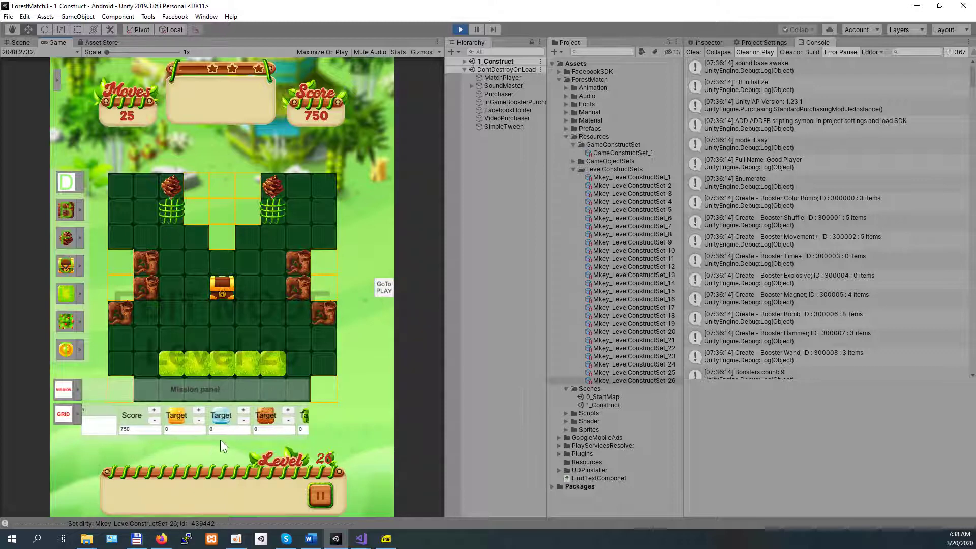
pyautogui.moveTo(221, 440); pyautogui.dragTo(91, 435)
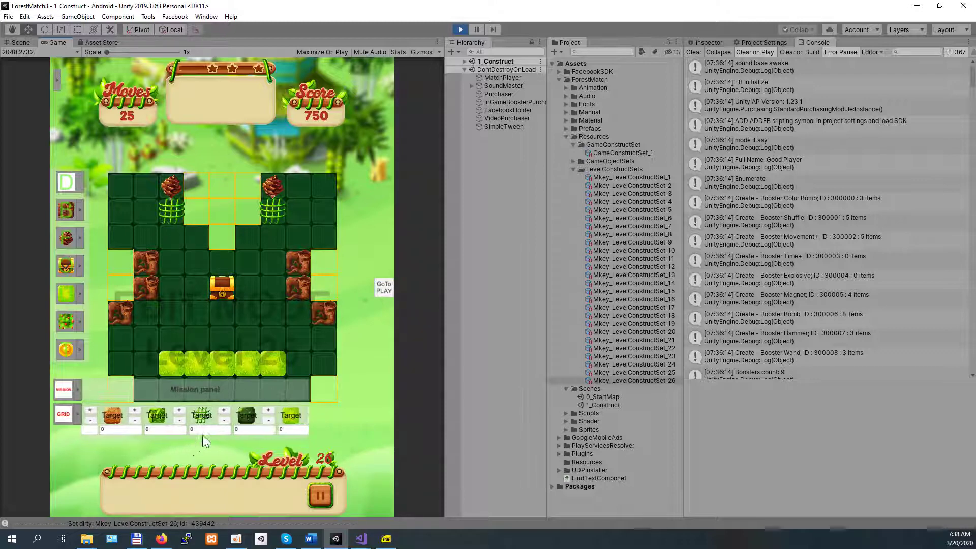
# Set mission targets to 2 vines, 5 green blocks and 1 coin.
pyautogui.click(219, 409)
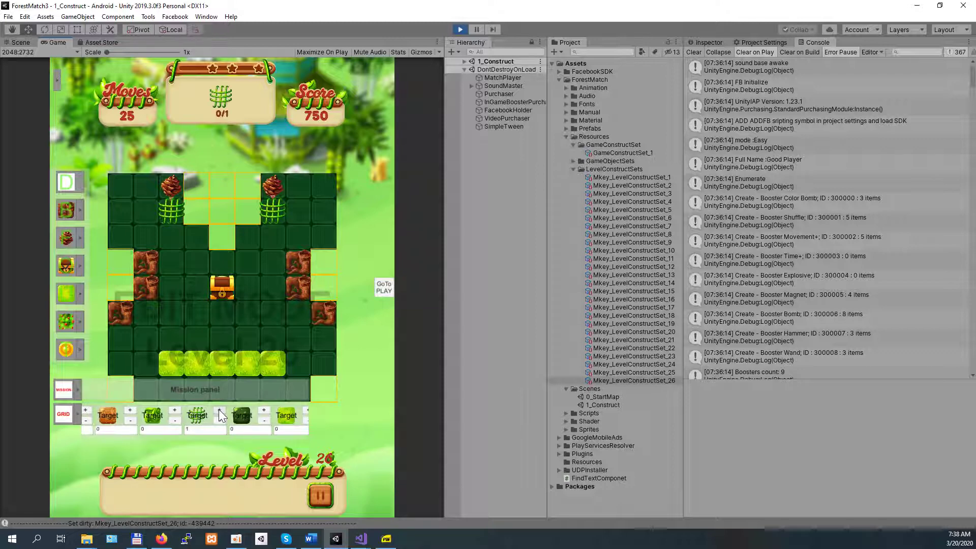
pyautogui.click(219, 410)
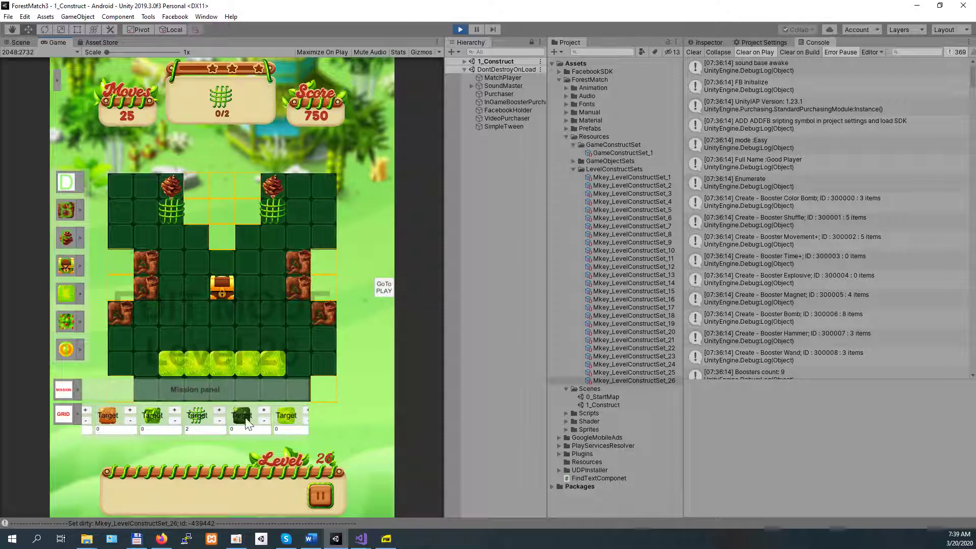
pyautogui.moveTo(256, 437); pyautogui.dragTo(162, 441)
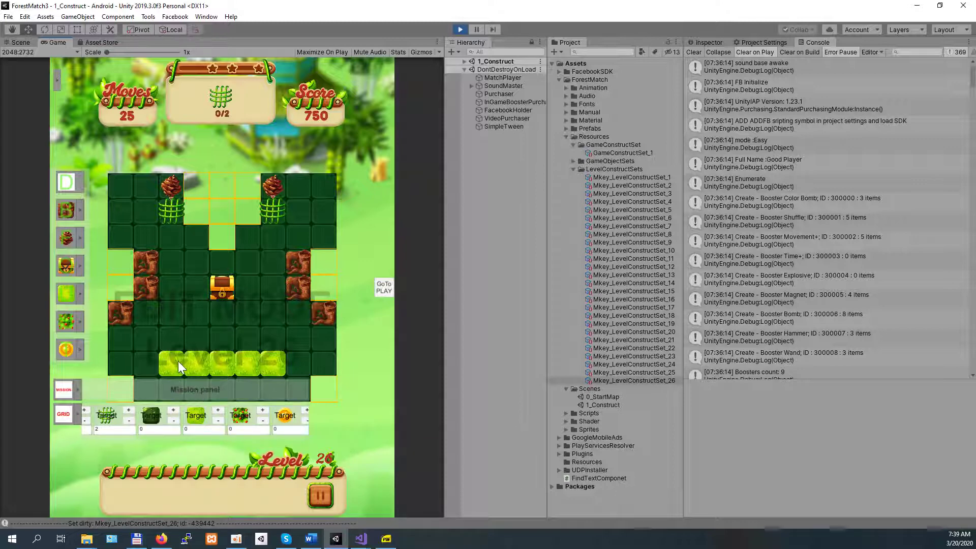
pyautogui.click(218, 410)
pyautogui.click(217, 410)
pyautogui.click(217, 410)
pyautogui.click(217, 411)
pyautogui.click(217, 410)
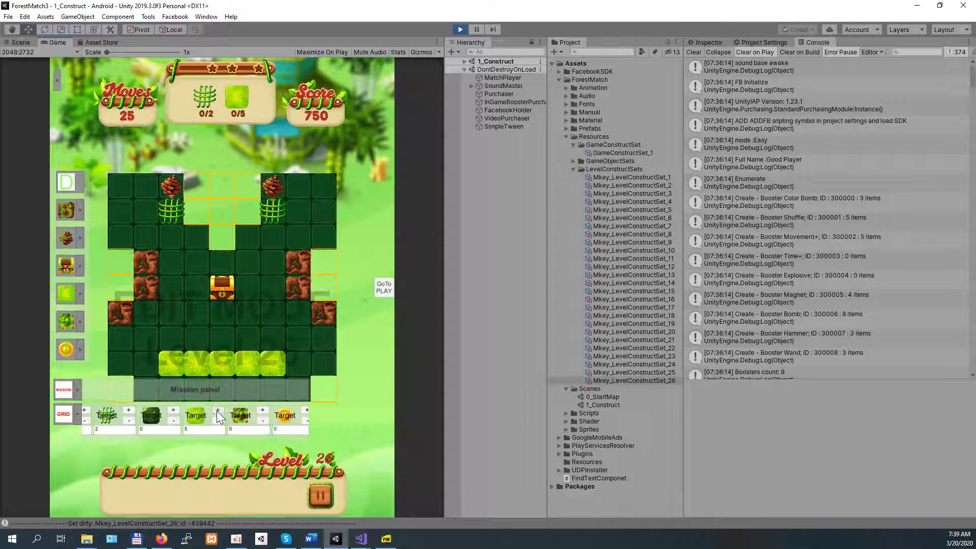
pyautogui.click(306, 410)
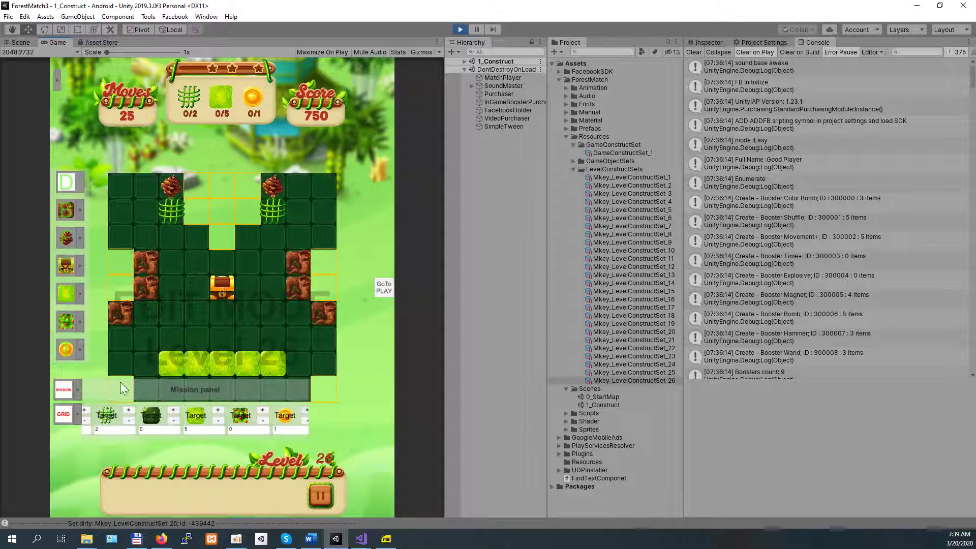
# Check the Grid panel, then launch Level 26 in play mode to show its mission card.
pyautogui.click(78, 415)
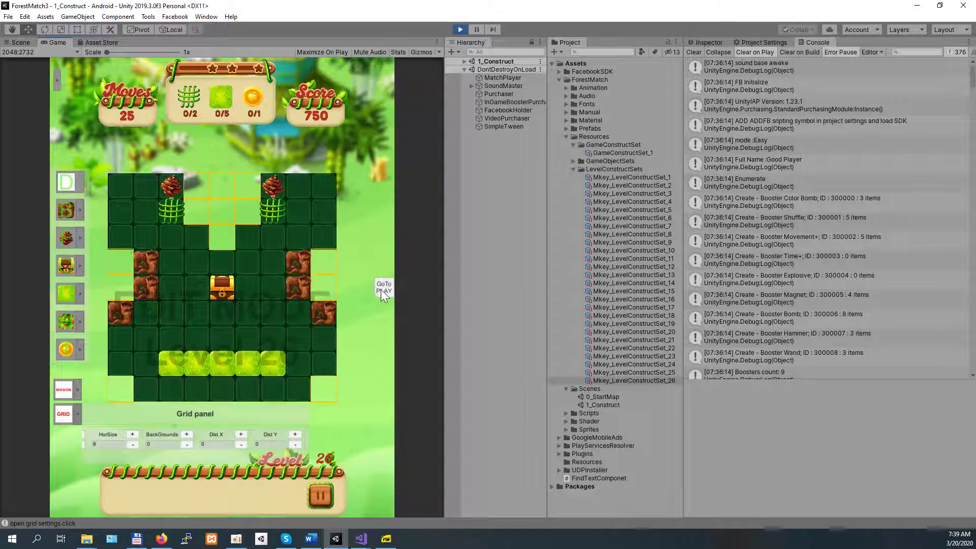
pyautogui.click(79, 413)
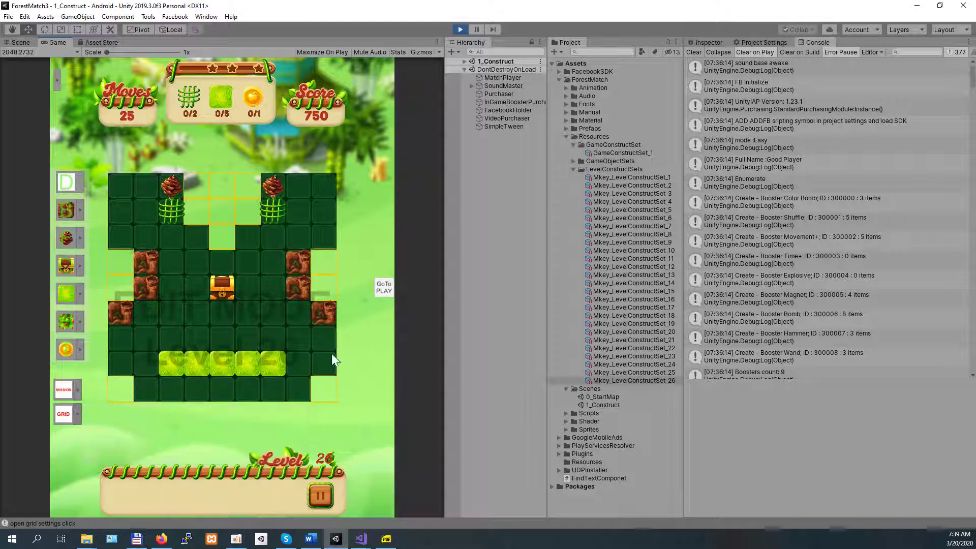
pyautogui.click(383, 291)
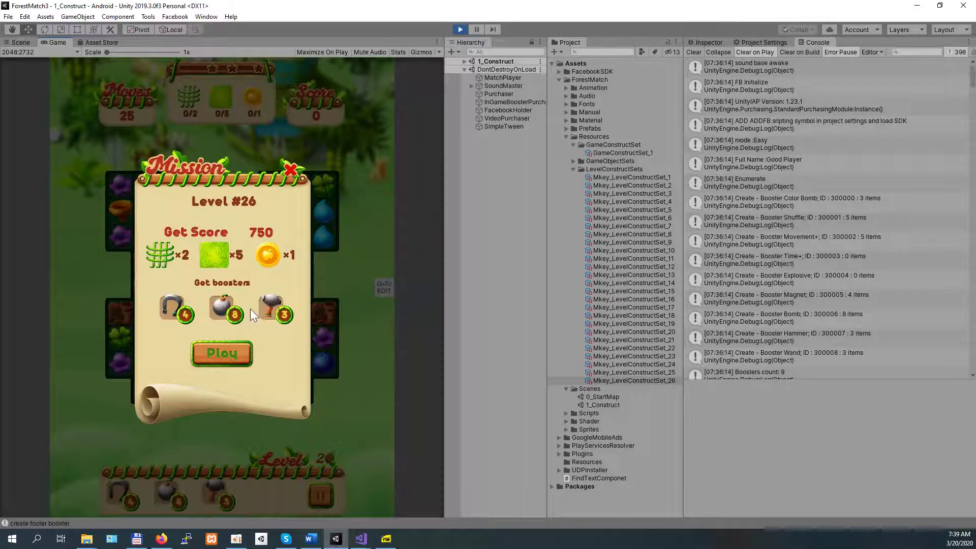
# Start Level 26, make seven matching swaps reaching 260 points and 3/5 grass, then stop.
pyautogui.click(222, 356)
pyautogui.moveTo(171, 339); pyautogui.dragTo(171, 312)
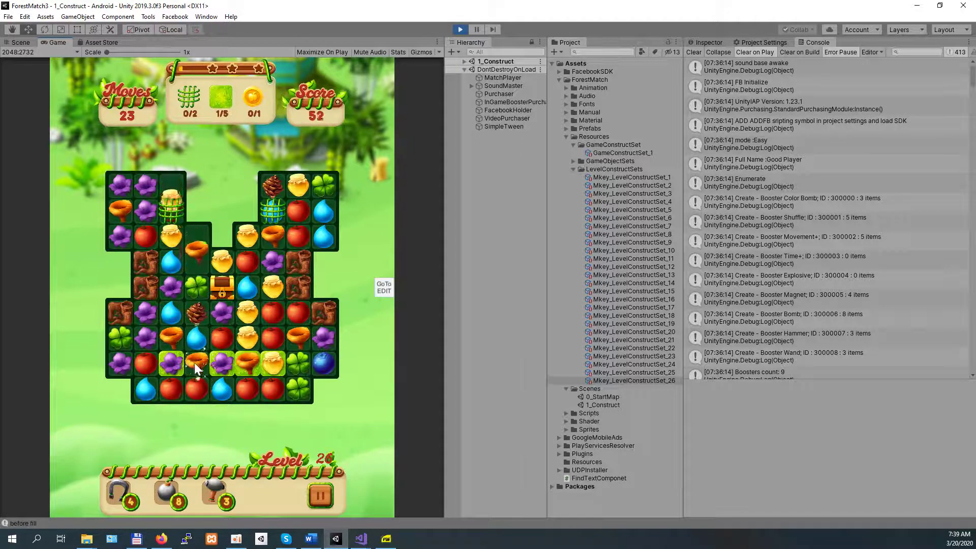
pyautogui.moveTo(114, 227); pyautogui.dragTo(141, 235)
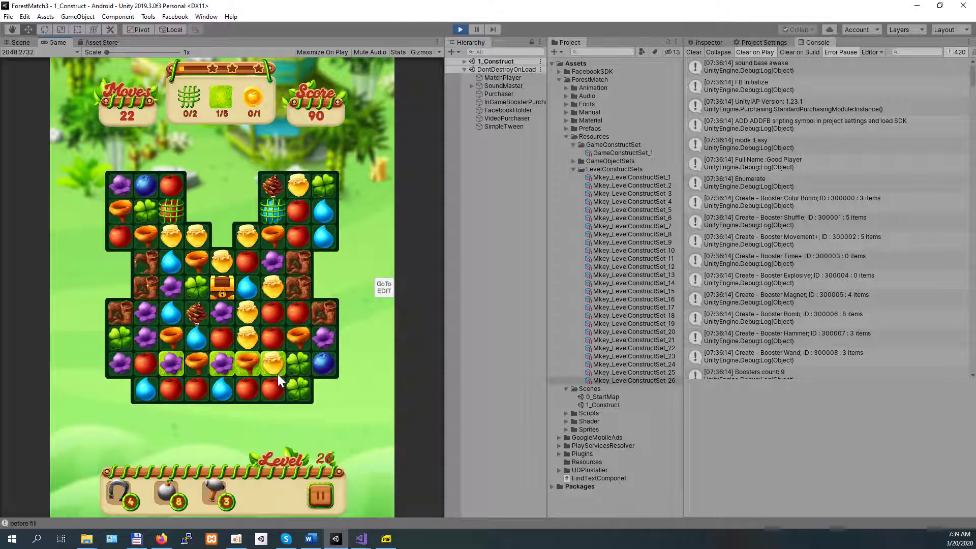
pyautogui.moveTo(276, 365); pyautogui.dragTo(276, 390)
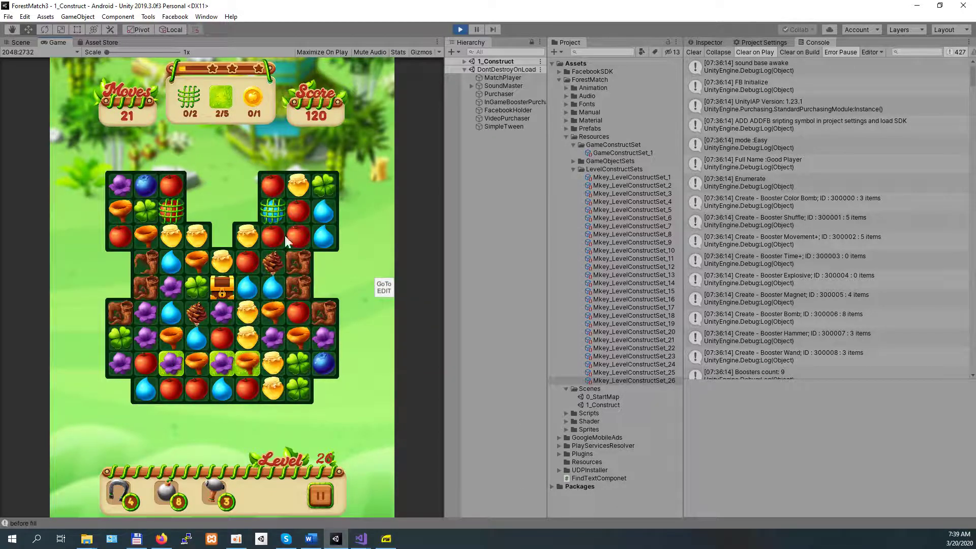
pyautogui.moveTo(276, 188); pyautogui.dragTo(325, 181)
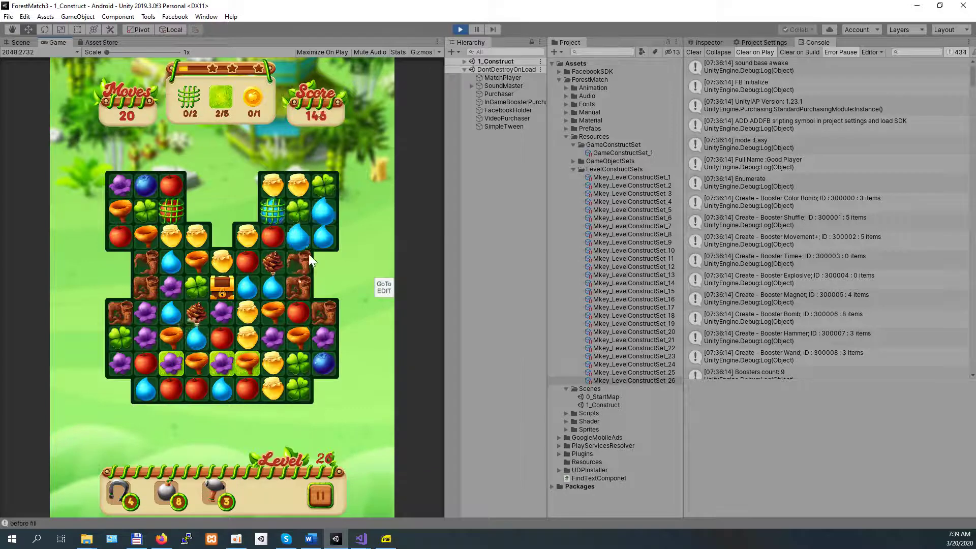
pyautogui.moveTo(295, 236); pyautogui.dragTo(309, 182)
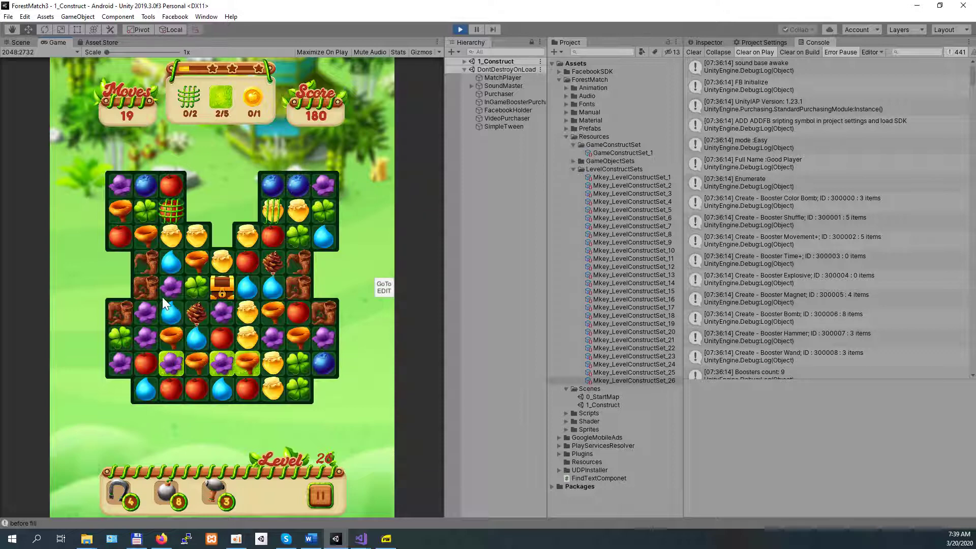
pyautogui.moveTo(112, 363); pyautogui.dragTo(169, 355)
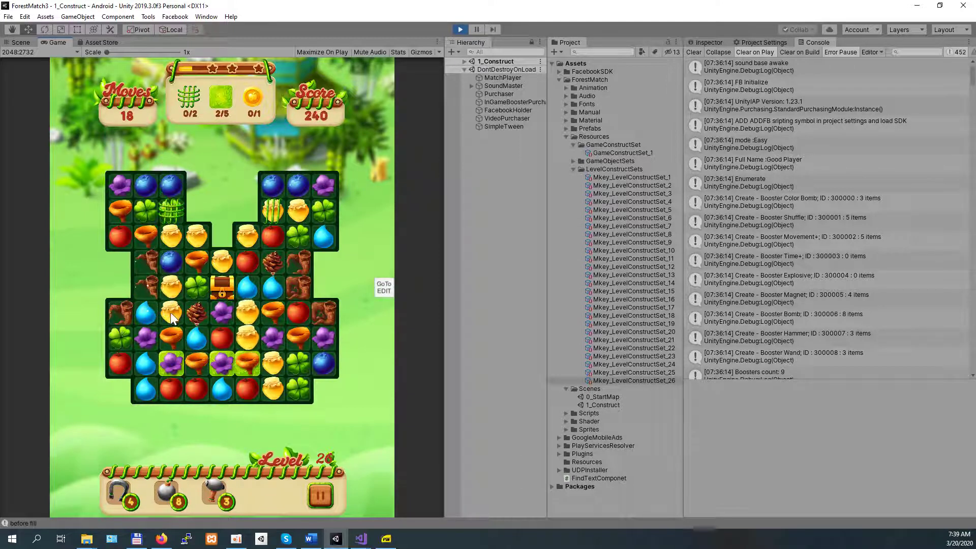
pyautogui.moveTo(267, 368); pyautogui.dragTo(246, 366)
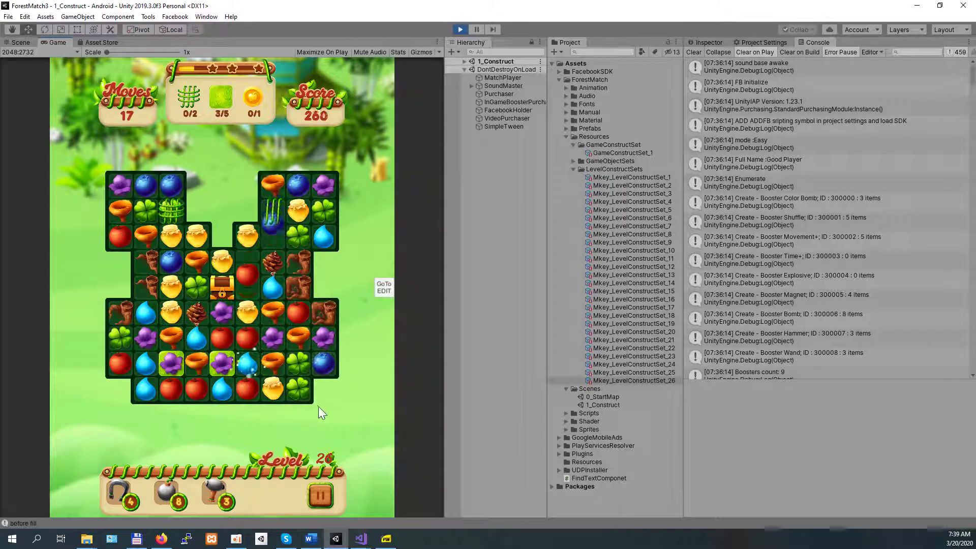
pyautogui.click(459, 32)
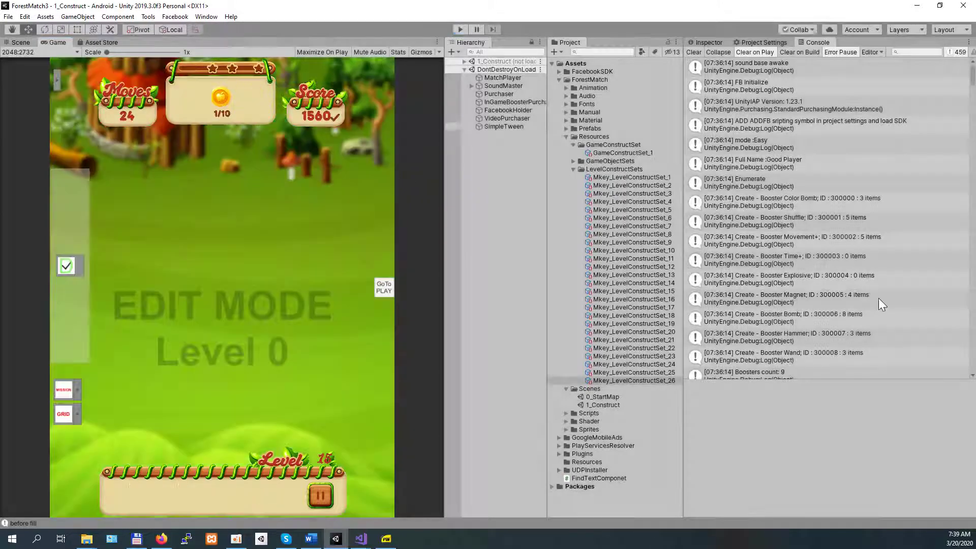